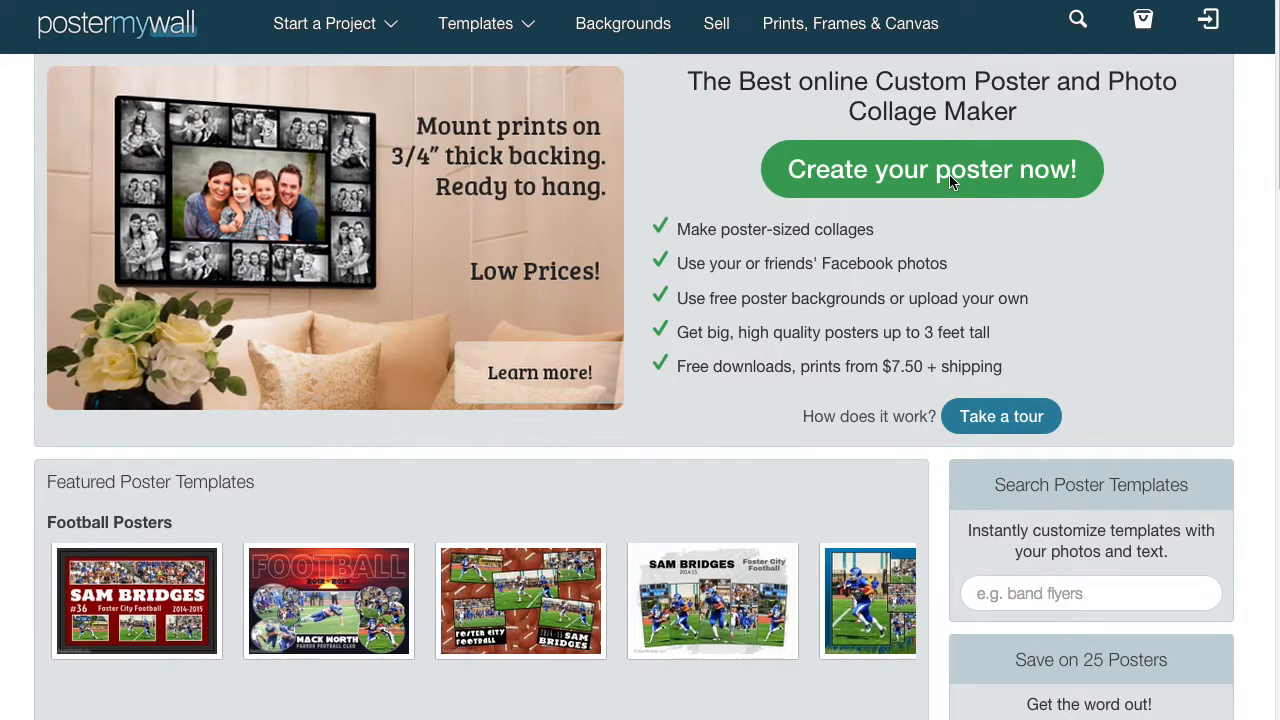
# Create a new poster from scratch with a solid white background in landscape orientation
pyautogui.click(938, 187)
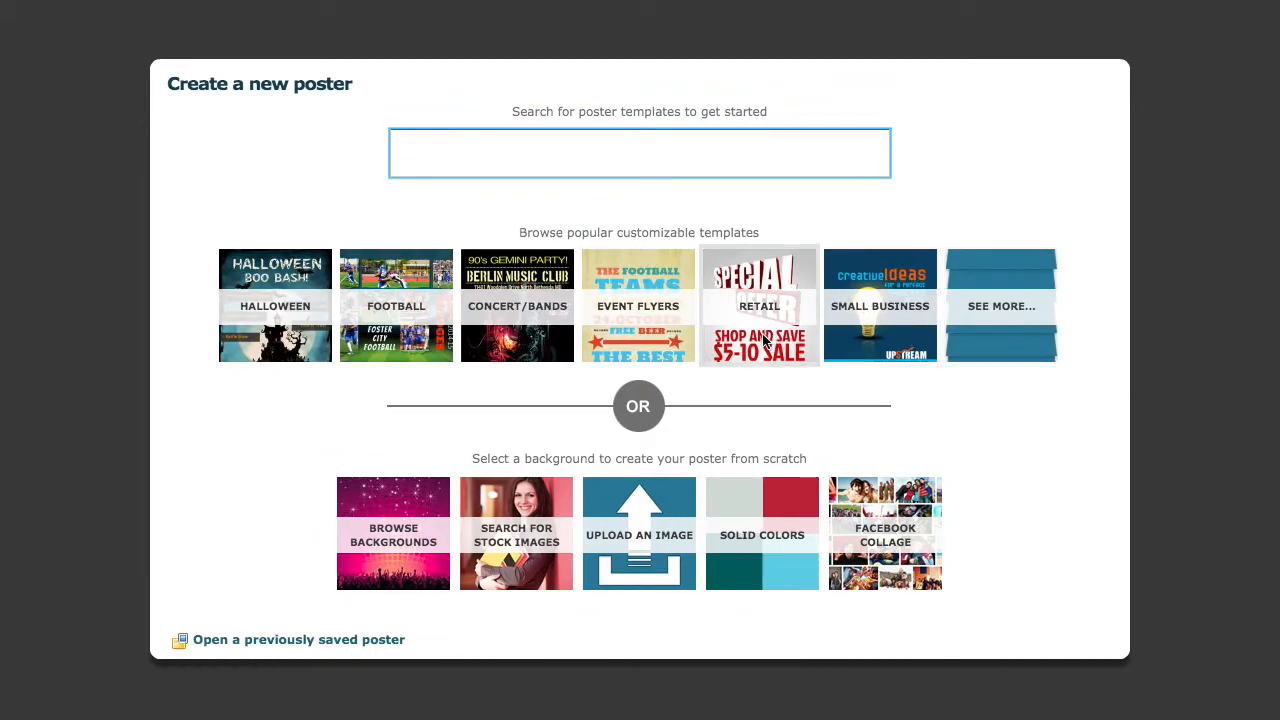
pyautogui.click(790, 505)
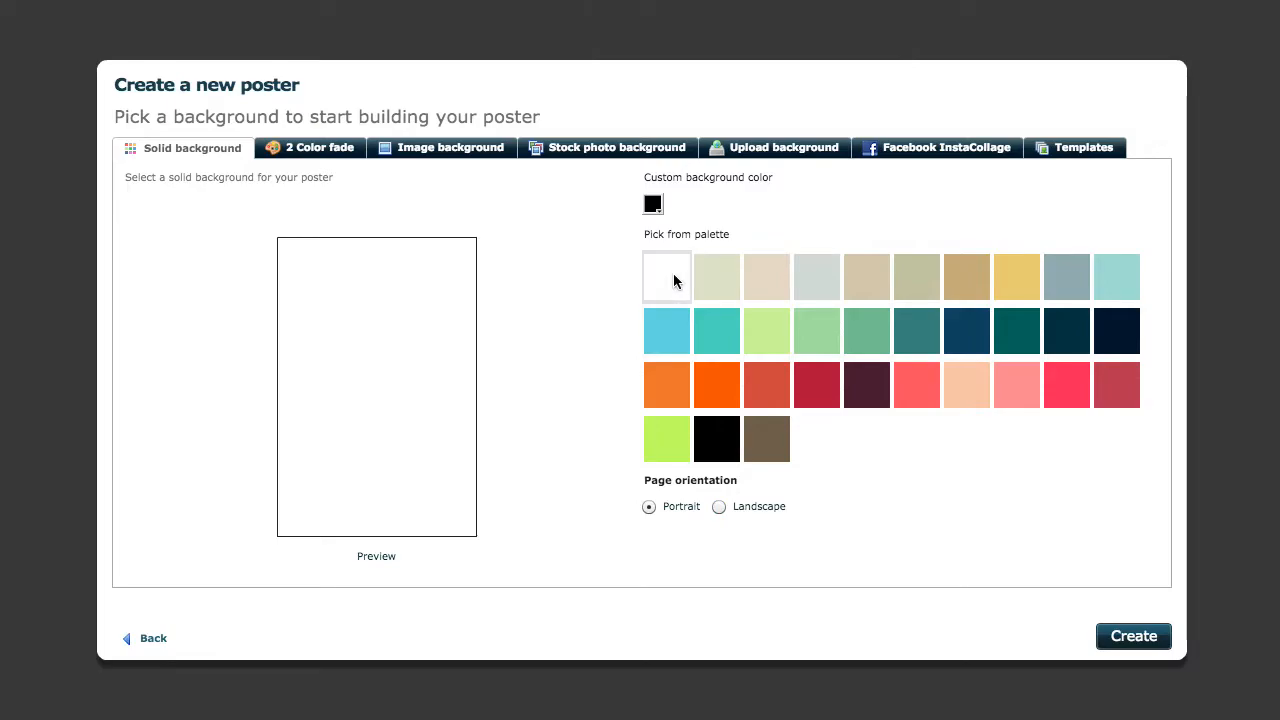
pyautogui.click(720, 507)
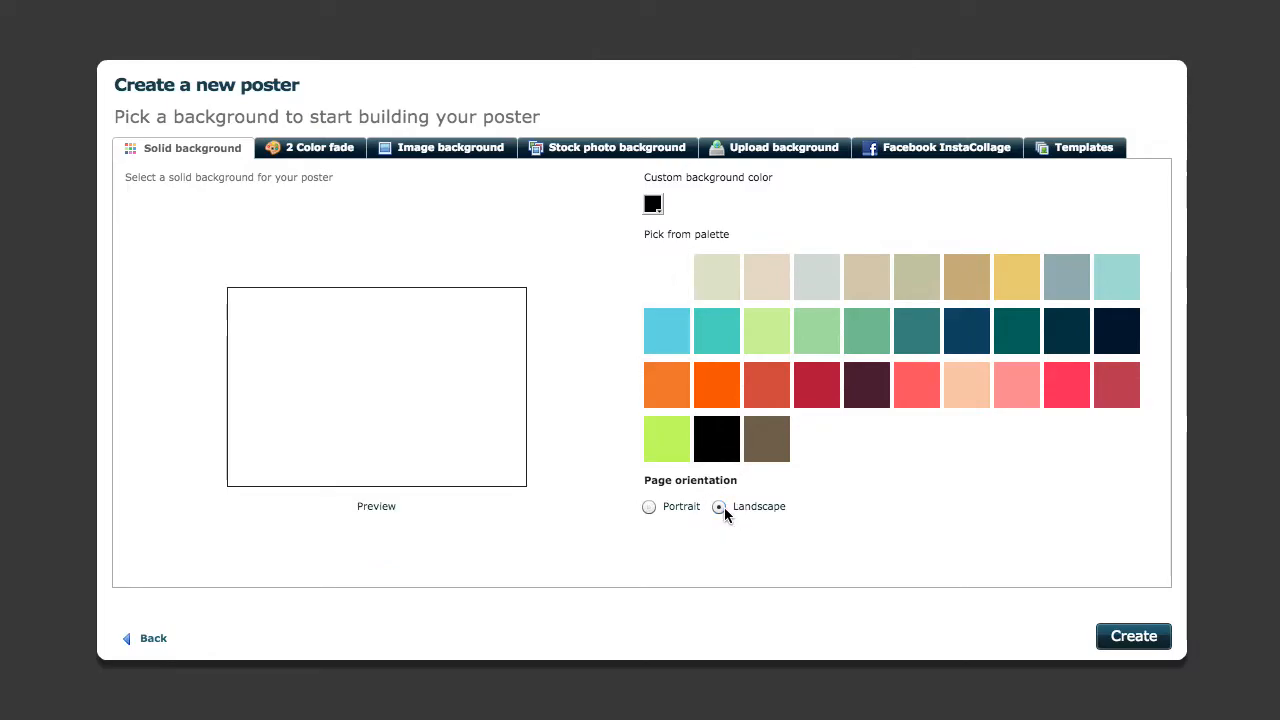
pyautogui.click(1131, 640)
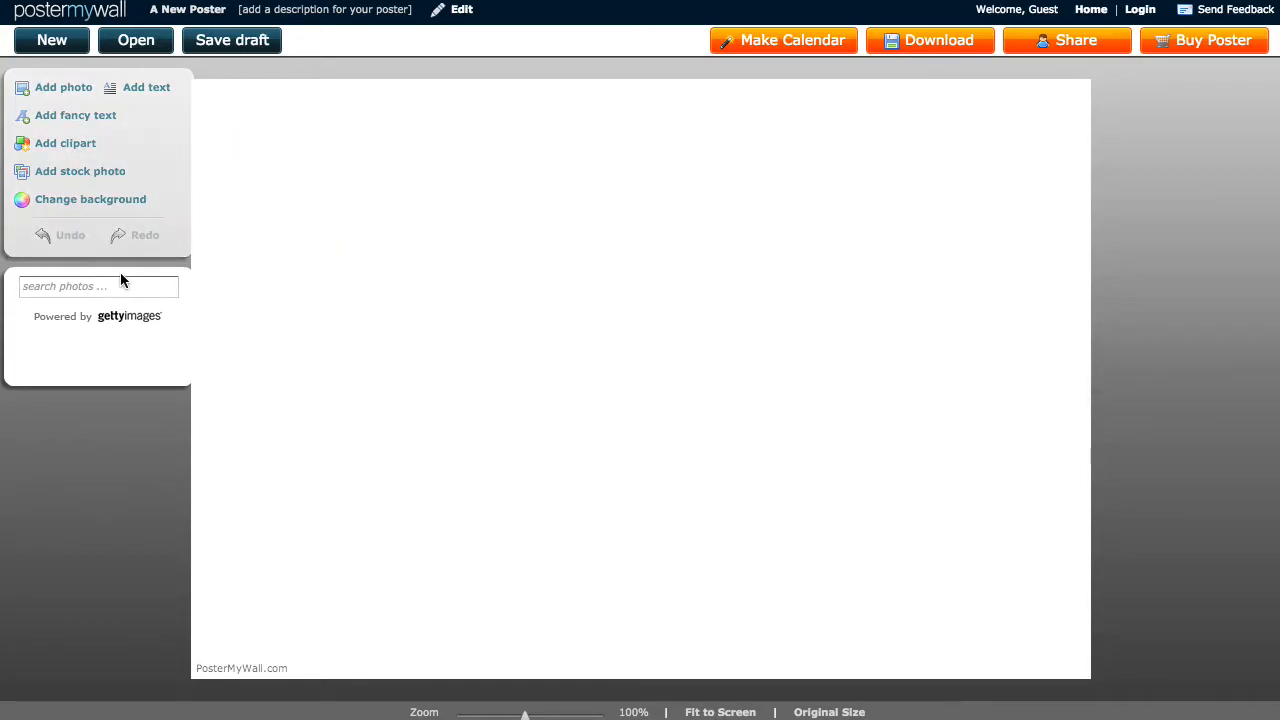
# Upload the QR code image qrcode.24548274.png from the Module 4 folder and add it to the poster
pyautogui.click(70, 88)
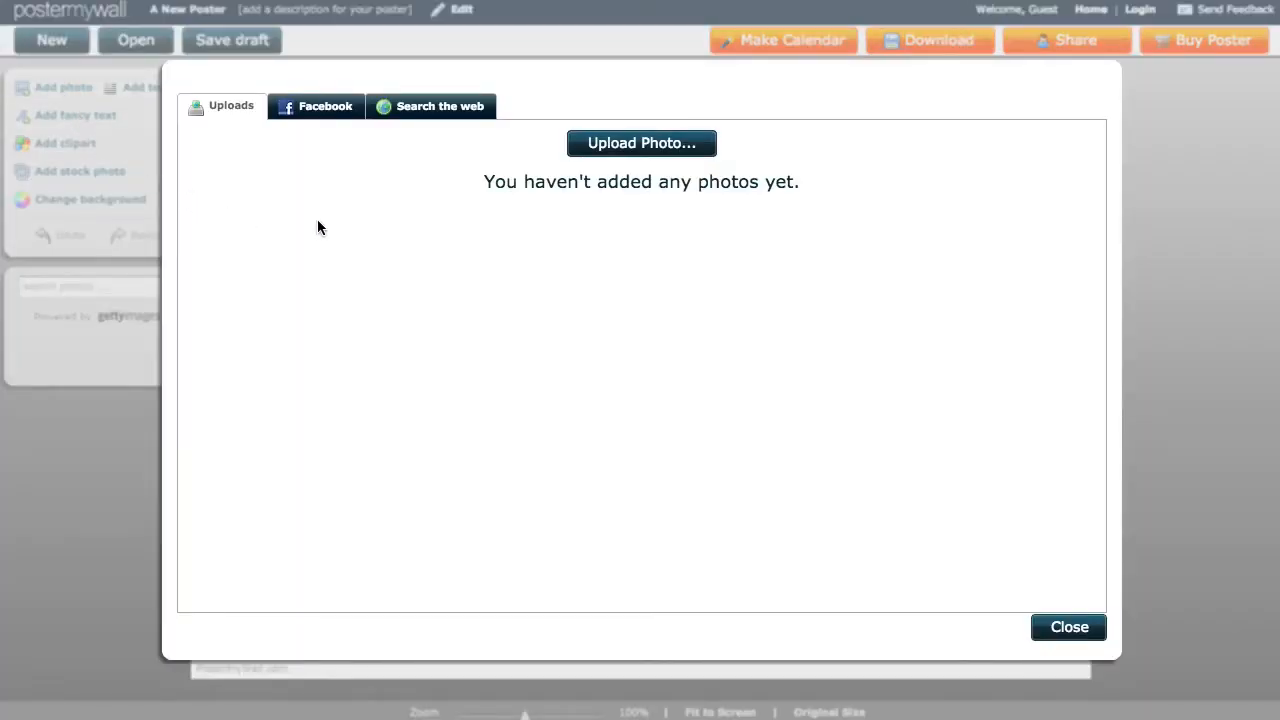
pyautogui.click(636, 145)
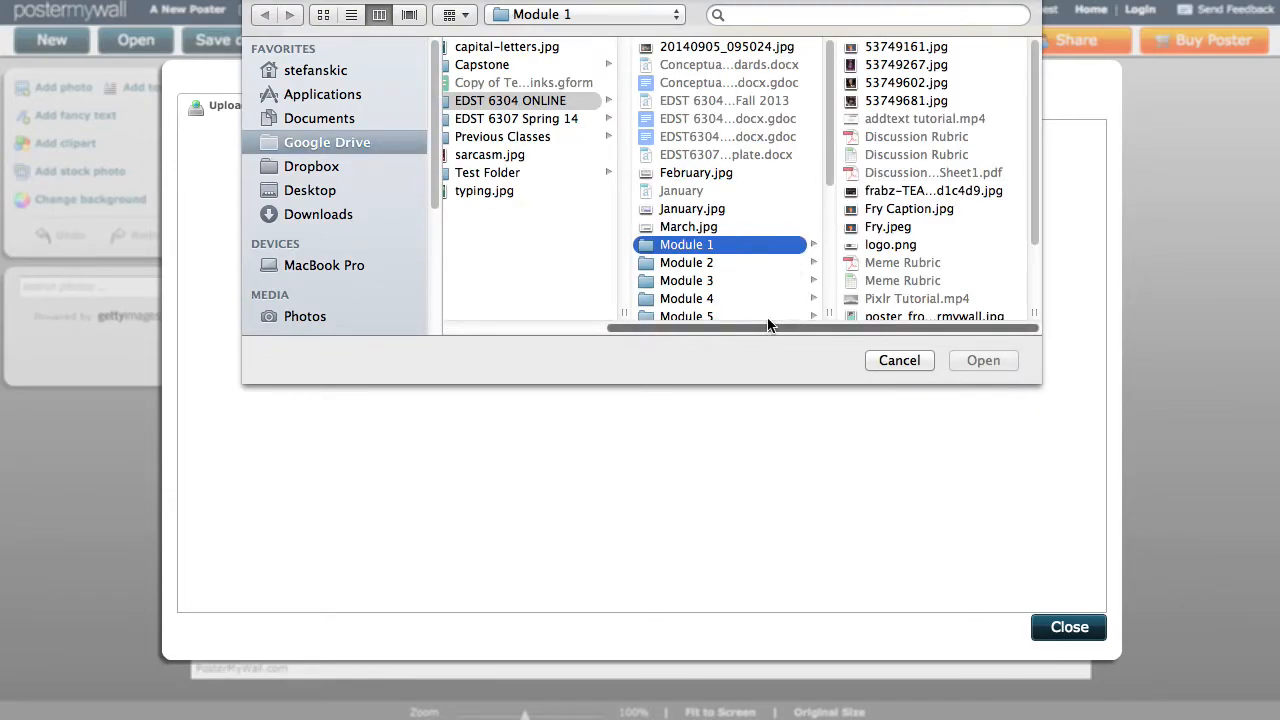
pyautogui.click(700, 300)
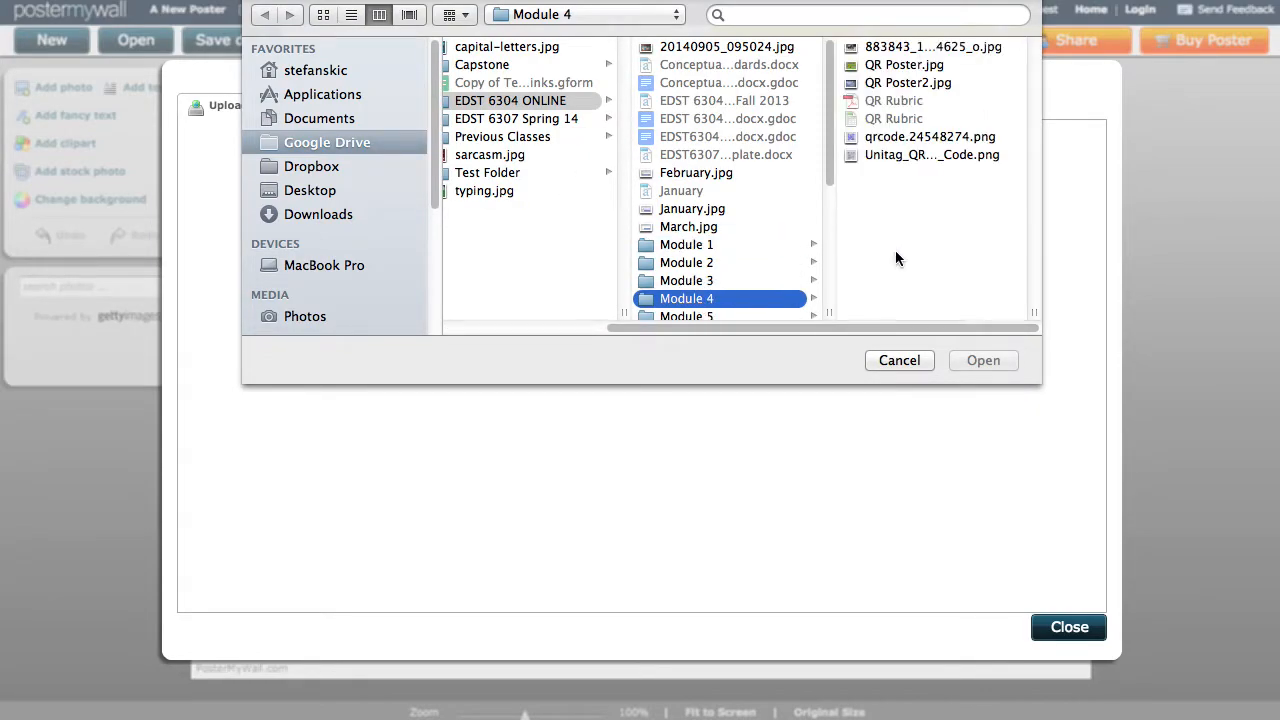
pyautogui.click(920, 137)
pyautogui.click(978, 360)
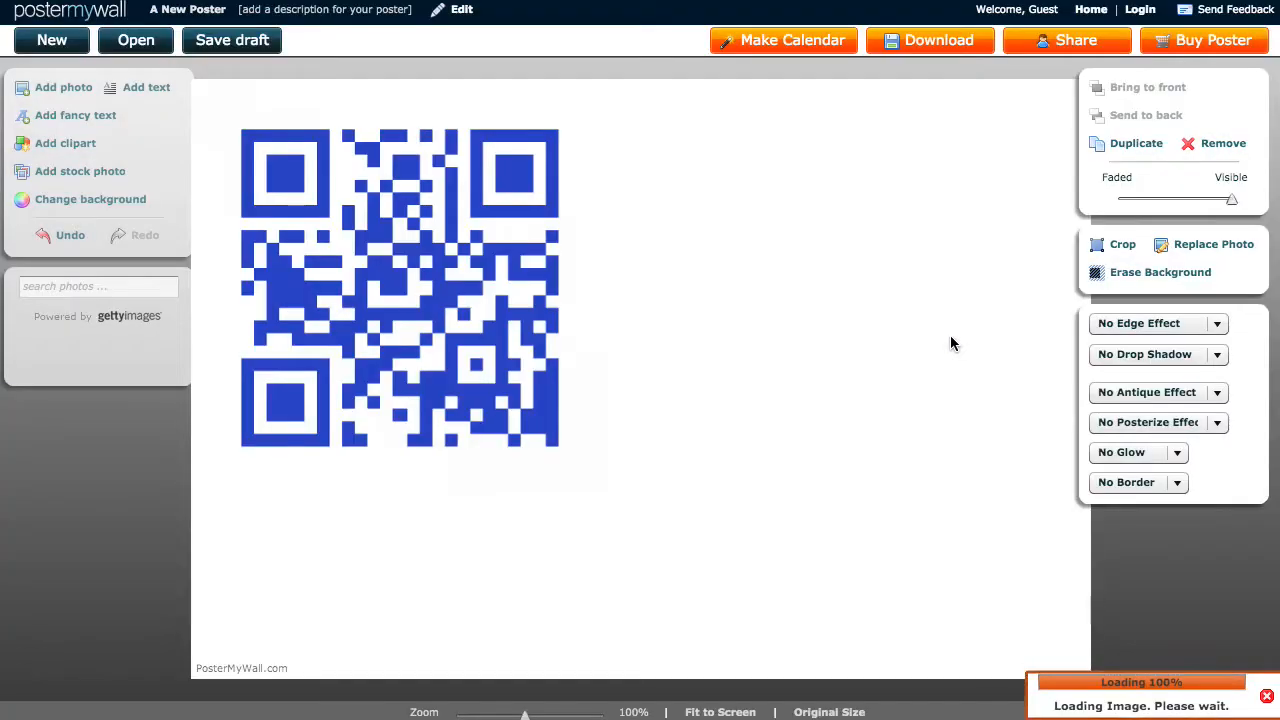
pyautogui.click(402, 287)
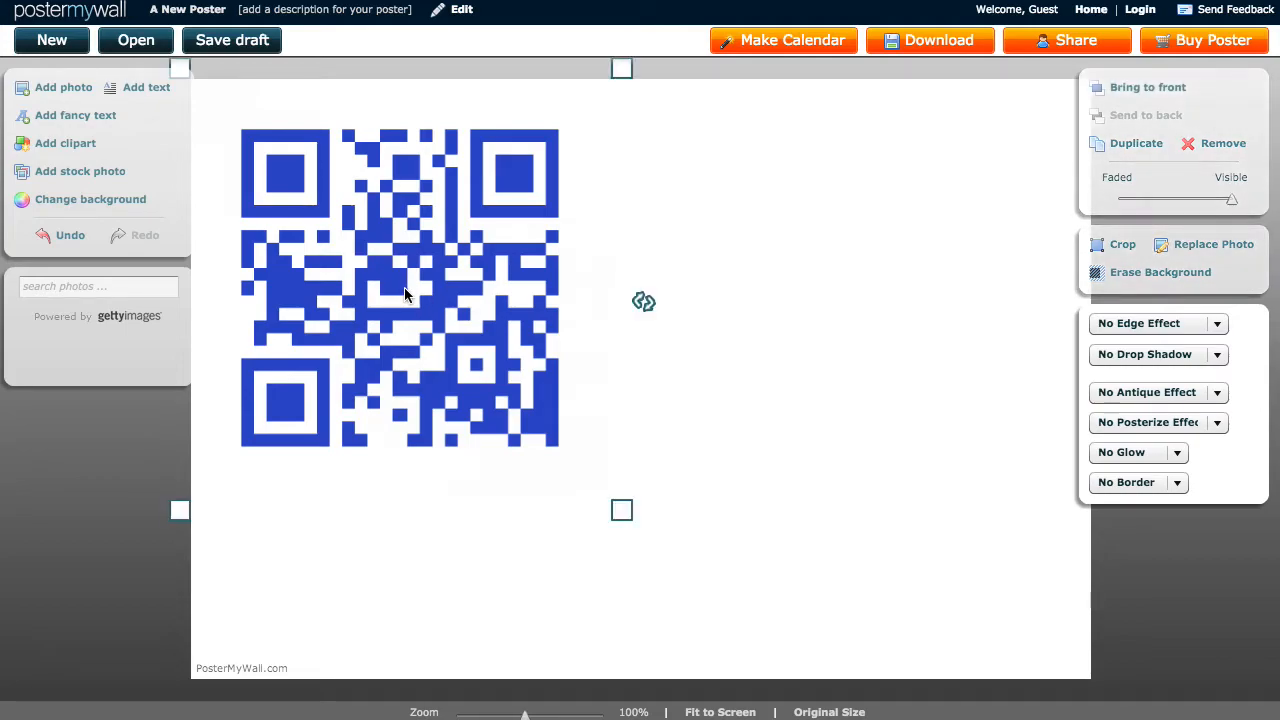
pyautogui.click(990, 485)
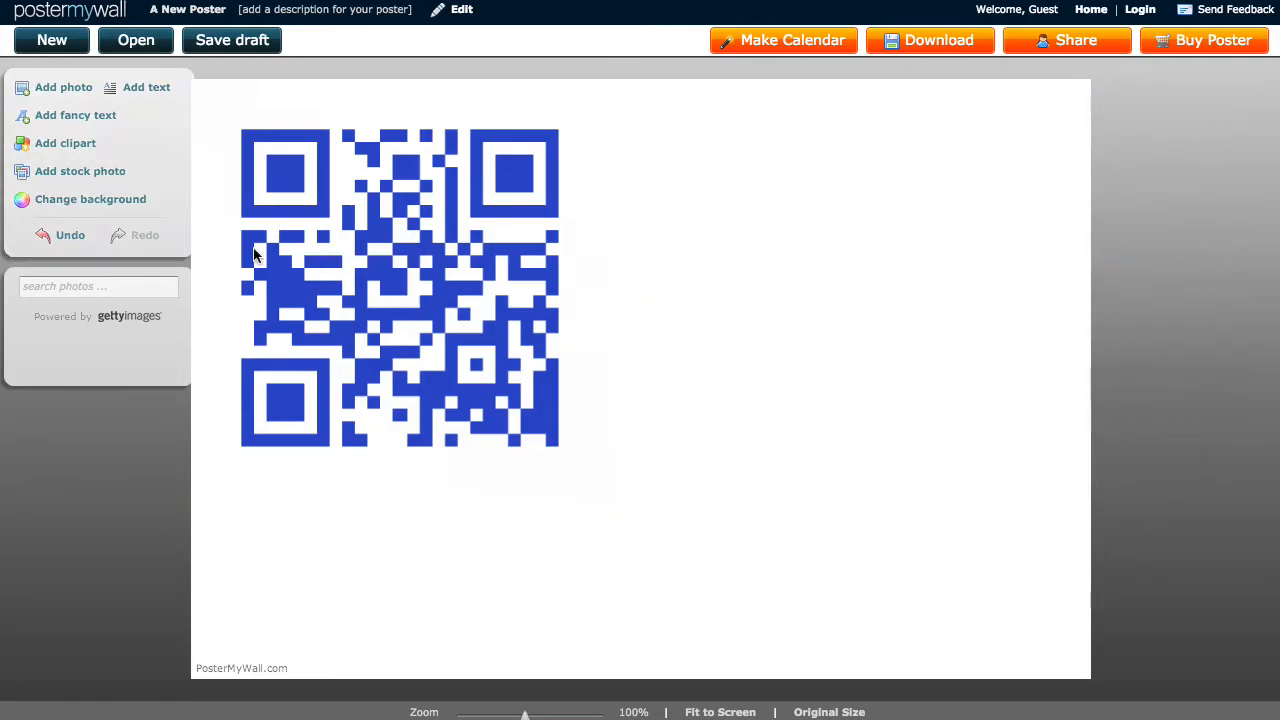
# Upload Unitag_QRCode_Sample_QR_Code.png to the poster and place it beside the blue QR code
pyautogui.click(73, 99)
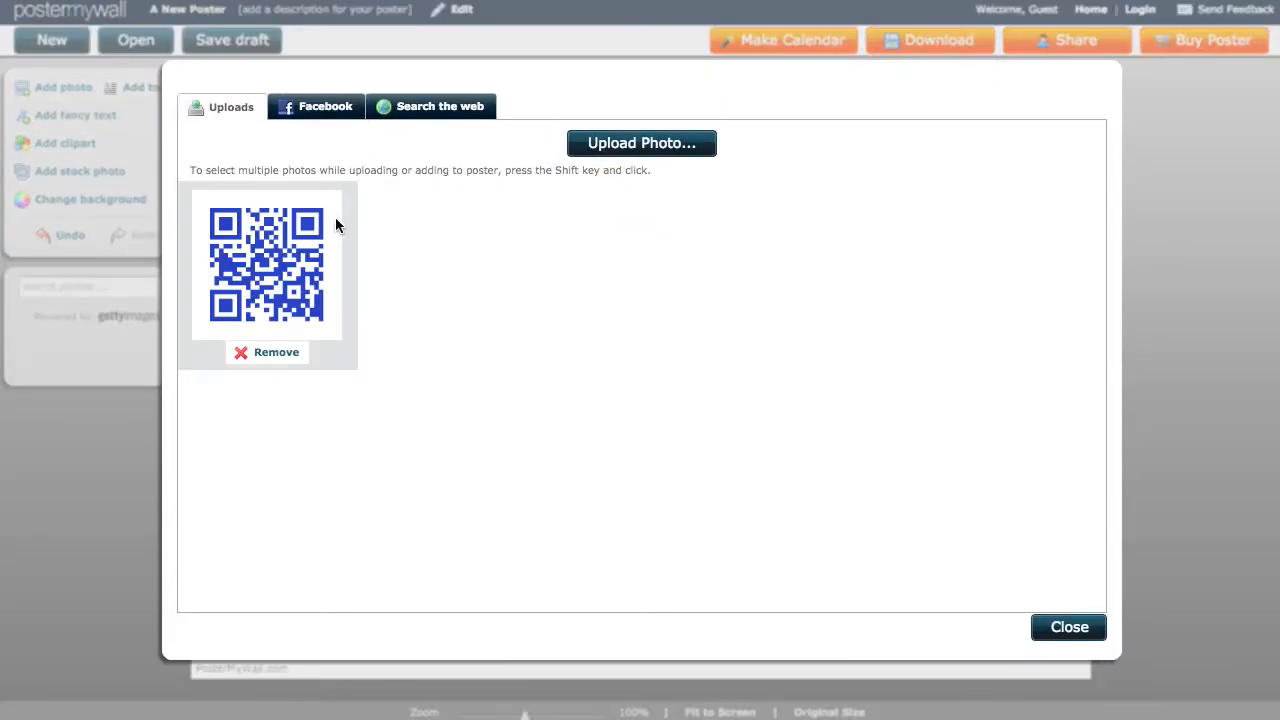
pyautogui.click(652, 146)
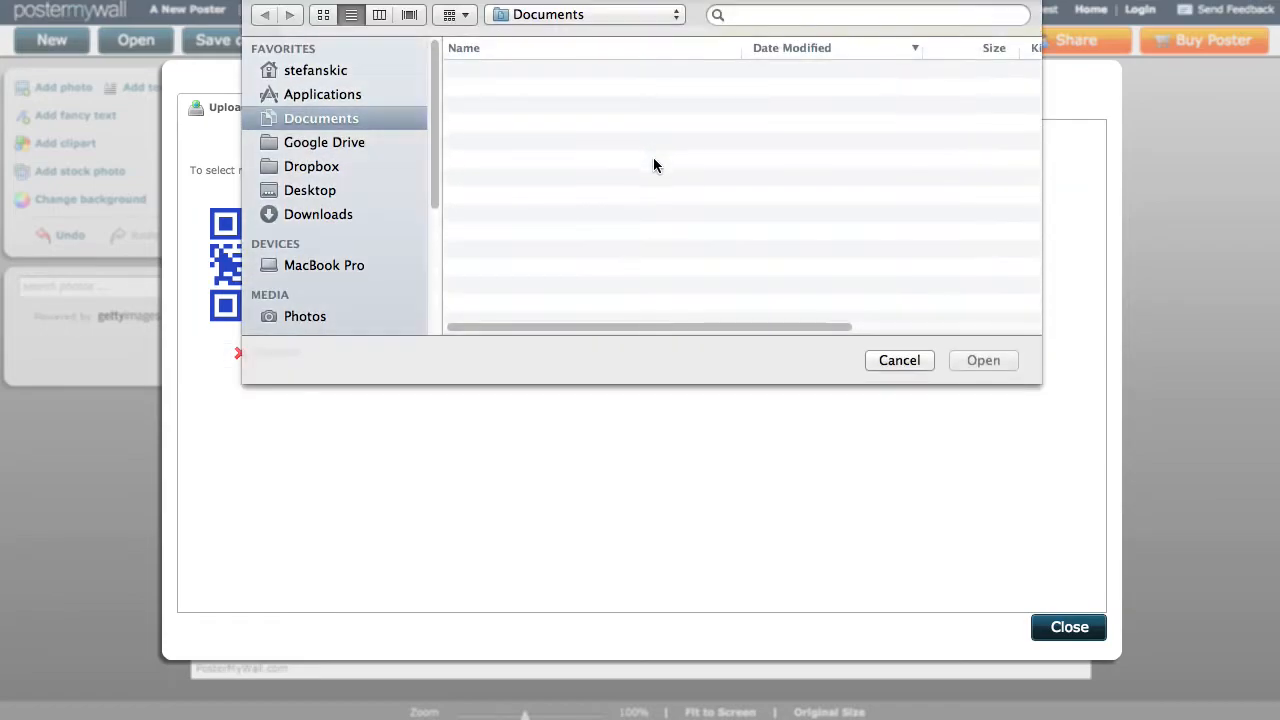
pyautogui.click(569, 74)
pyautogui.click(975, 360)
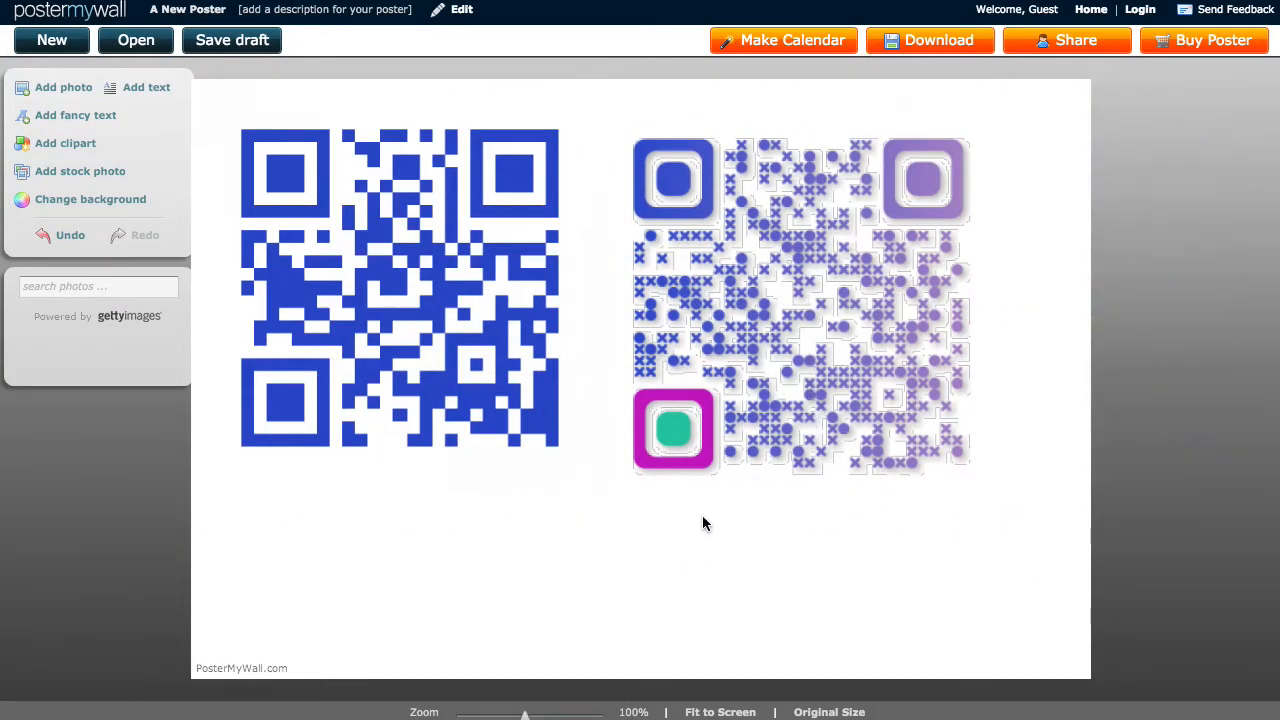
pyautogui.moveTo(791, 353); pyautogui.dragTo(778, 323)
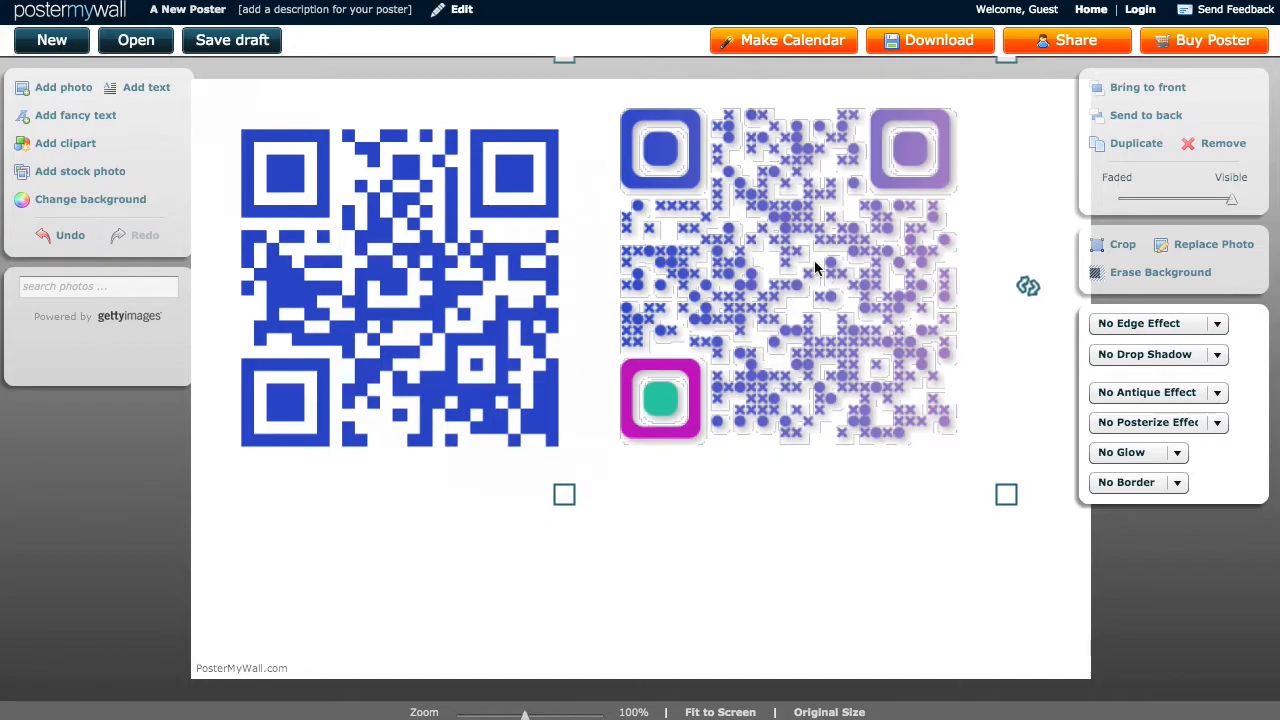
pyautogui.moveTo(797, 280)
pyautogui.mouseDown()
pyautogui.moveTo(804, 318)
pyautogui.moveTo(803, 297)
pyautogui.mouseUp()
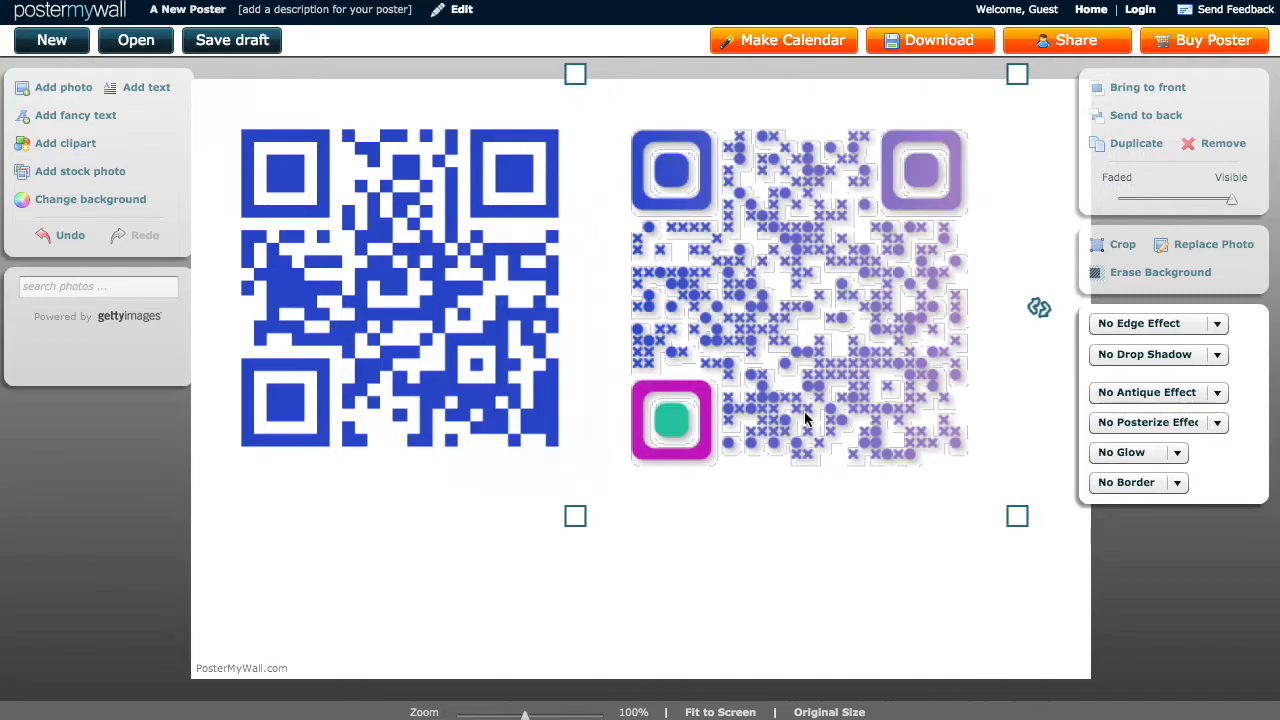
# Shrink both QR codes and move the blue one to the poster's lower left and the multicoloured one to its lower right
pyautogui.moveTo(575, 75); pyautogui.dragTo(856, 384)
pyautogui.click(398, 206)
pyautogui.moveTo(179, 63); pyautogui.dragTo(520, 372)
pyautogui.moveTo(555, 465); pyautogui.dragTo(324, 576)
pyautogui.moveTo(942, 460); pyautogui.dragTo(950, 572)
pyautogui.moveTo(1046, 585)
pyautogui.mouseDown()
pyautogui.moveTo(1010, 484)
pyautogui.moveTo(848, 500)
pyautogui.moveTo(877, 623)
pyautogui.moveTo(1034, 606)
pyautogui.moveTo(1046, 549)
pyautogui.moveTo(1047, 587)
pyautogui.mouseUp()
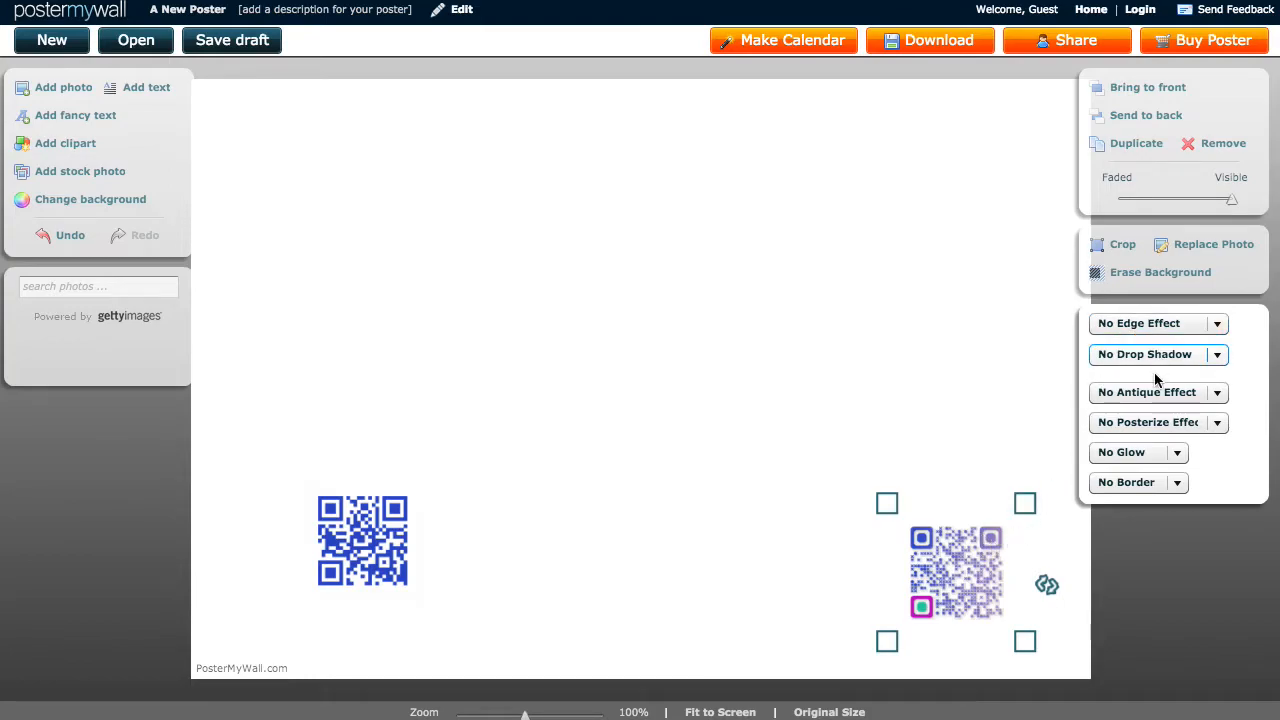
# Try Oval Fade, Light Drop Shadow, and the Black & White and Sepia effects on the multicoloured QR code
pyautogui.click(1217, 324)
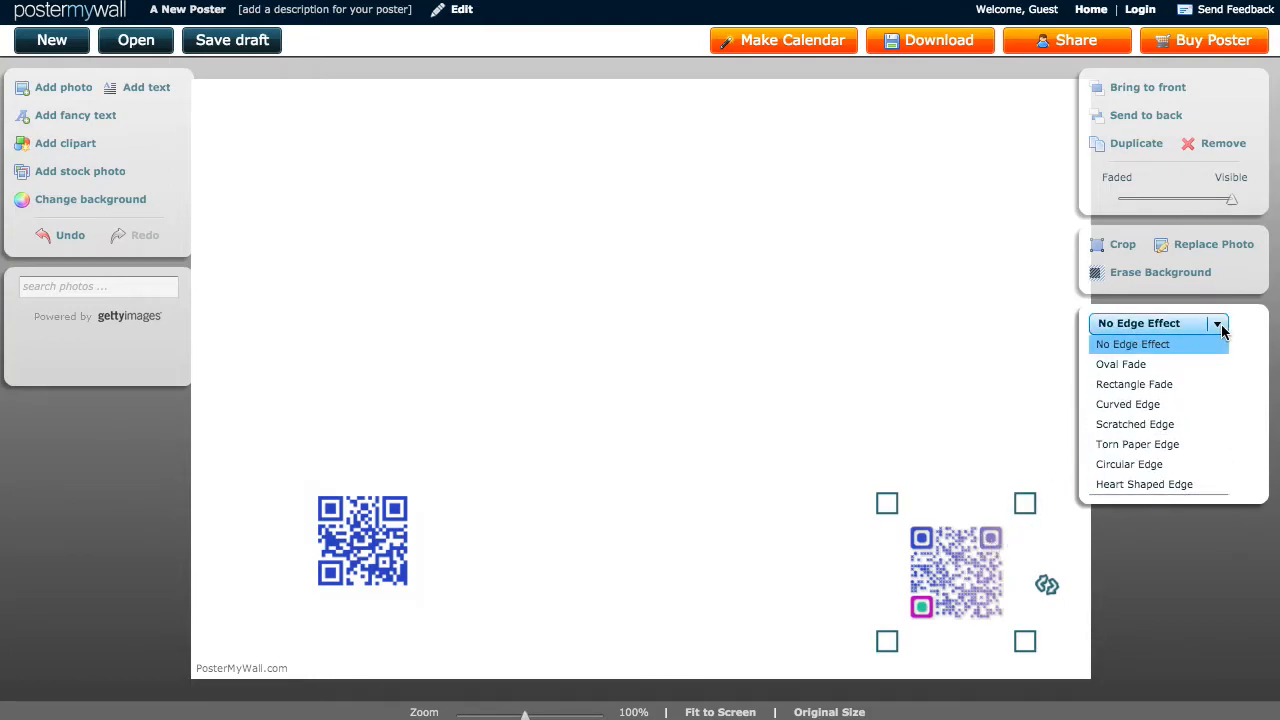
pyautogui.click(1191, 366)
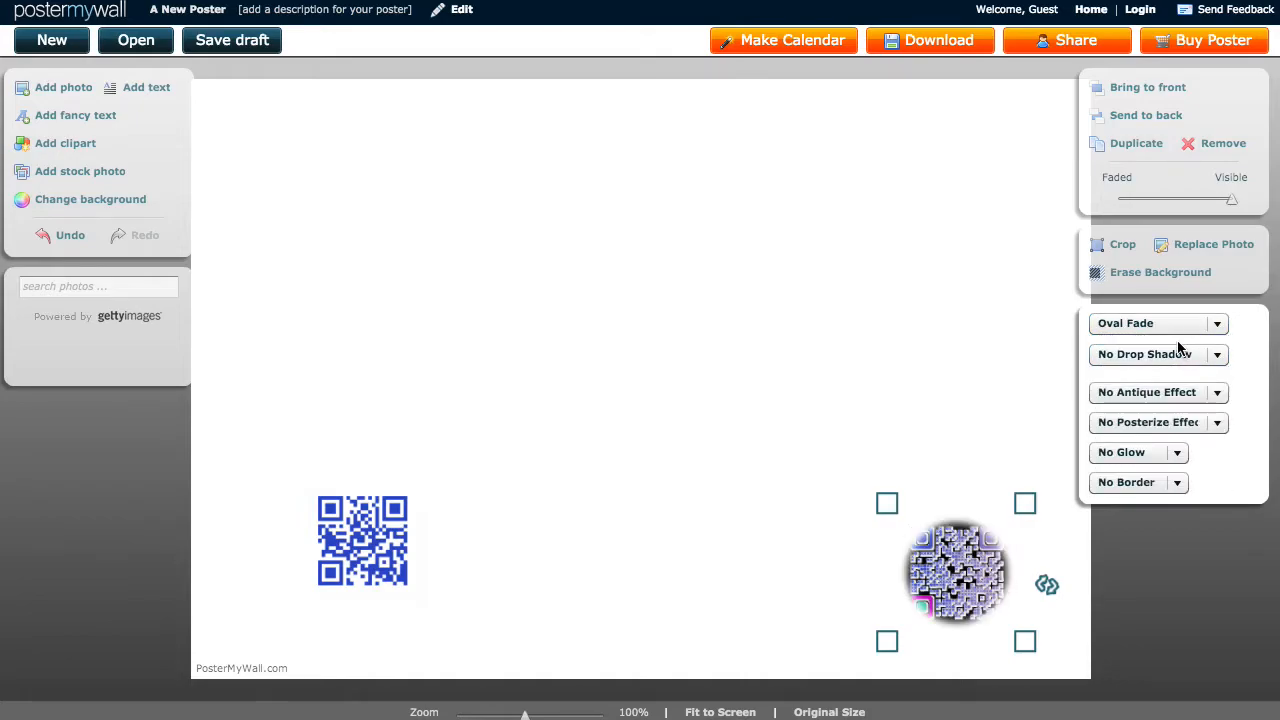
pyautogui.click(1181, 356)
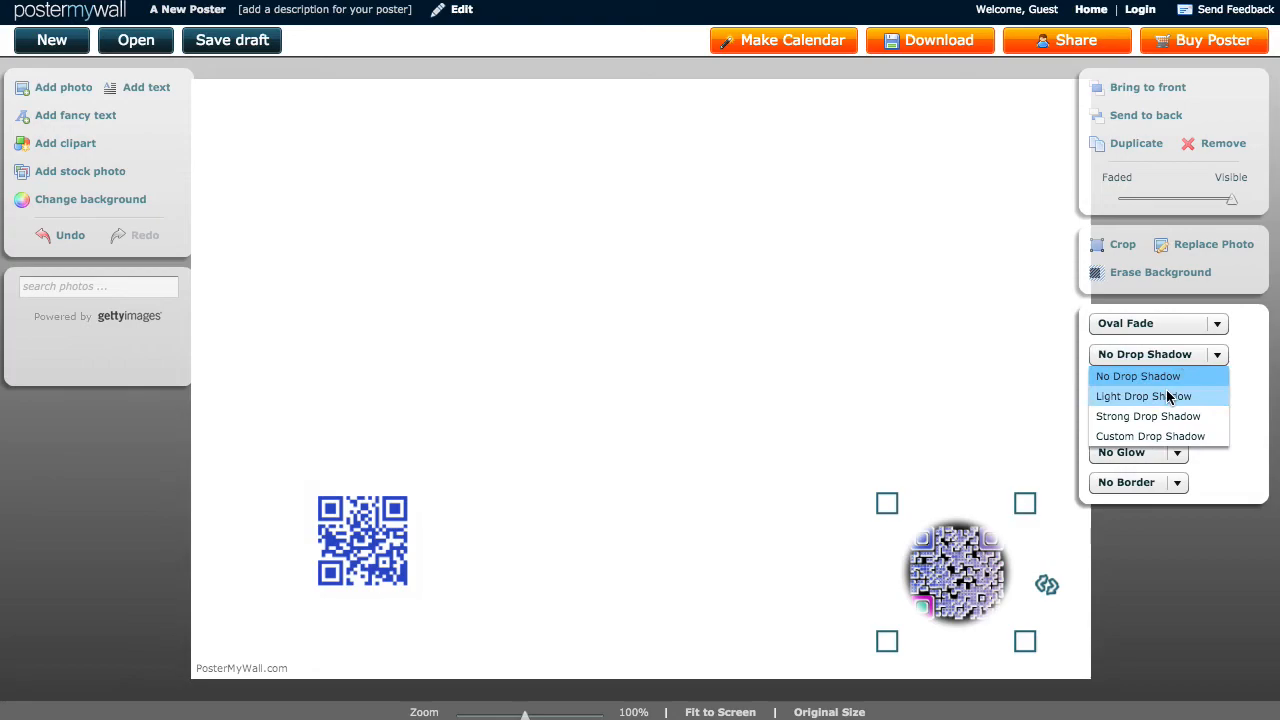
pyautogui.click(1168, 396)
pyautogui.click(1175, 393)
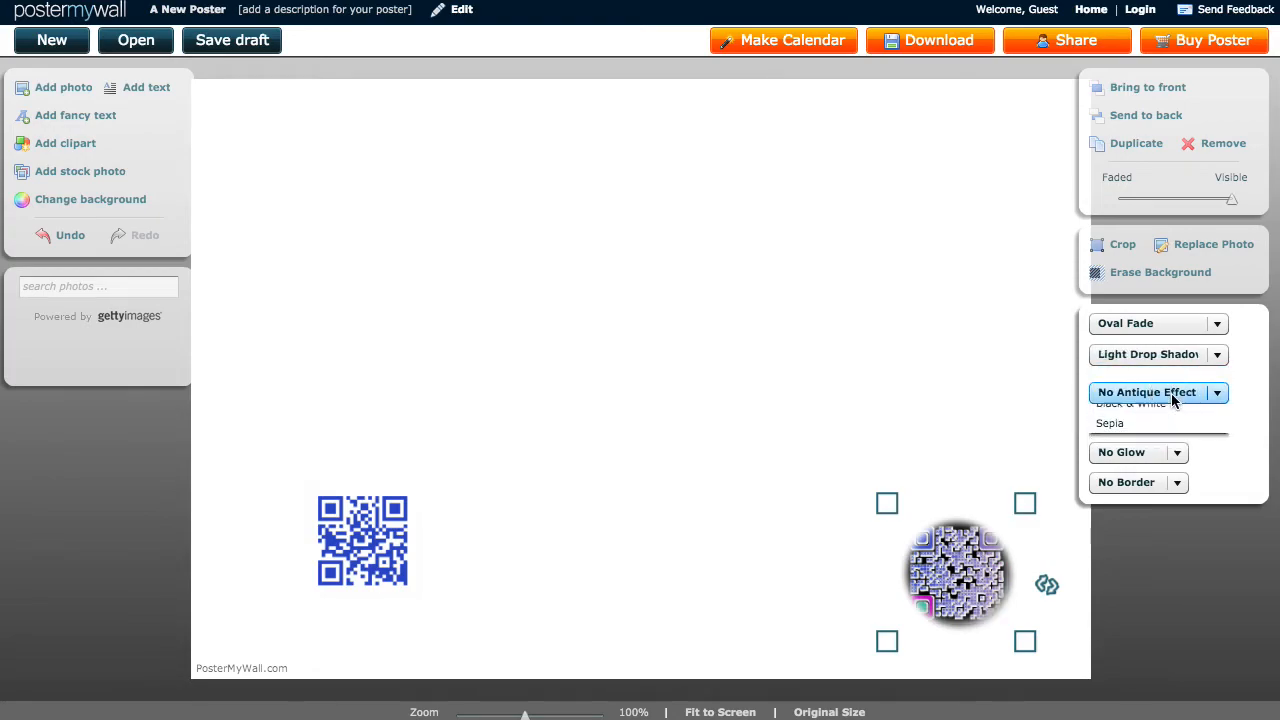
pyautogui.click(1158, 436)
pyautogui.click(1163, 394)
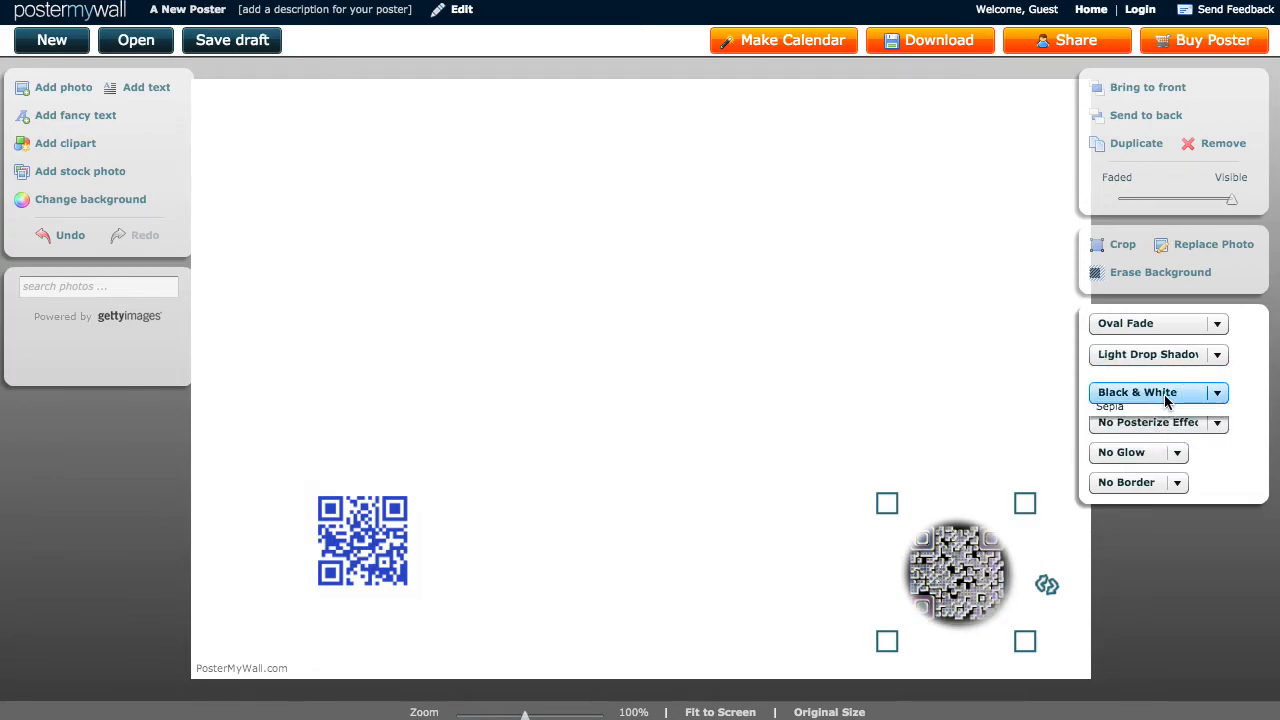
pyautogui.click(1150, 452)
pyautogui.click(1162, 398)
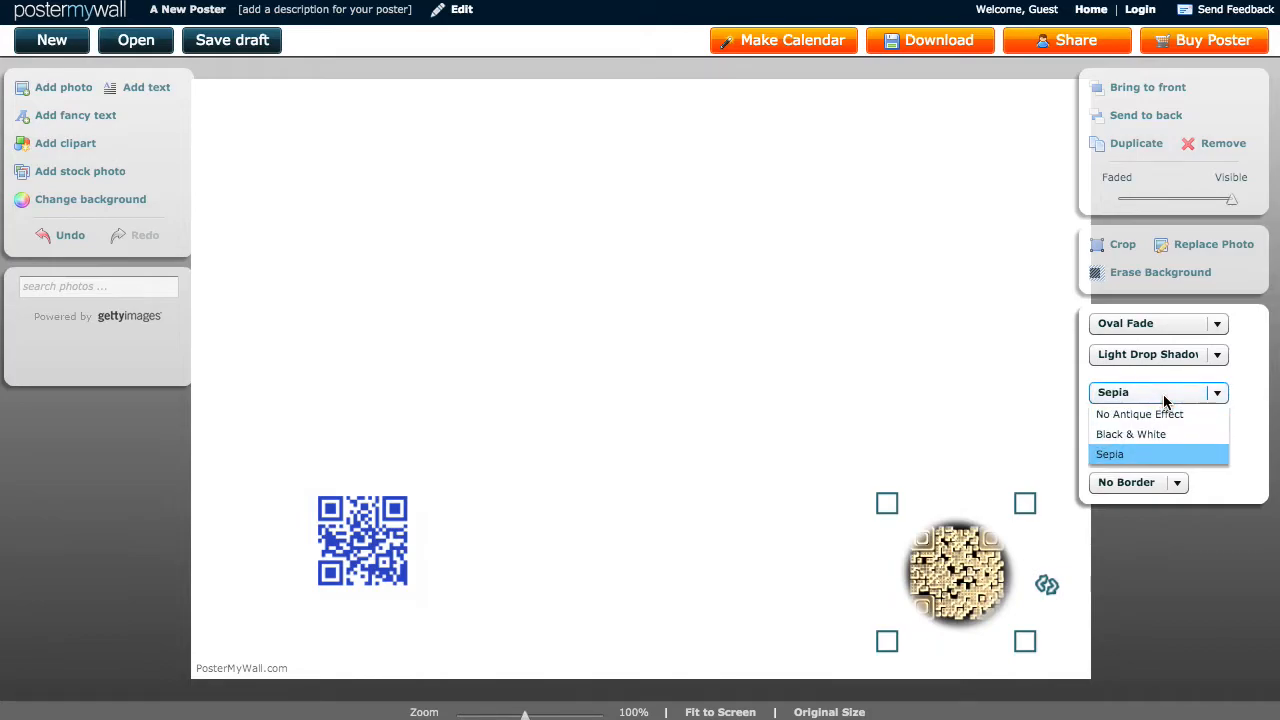
# Reset the multicoloured QR code to no antique effect, no drop shadow and no edge effect
pyautogui.click(1160, 411)
pyautogui.click(1199, 360)
pyautogui.click(1178, 376)
pyautogui.click(1177, 326)
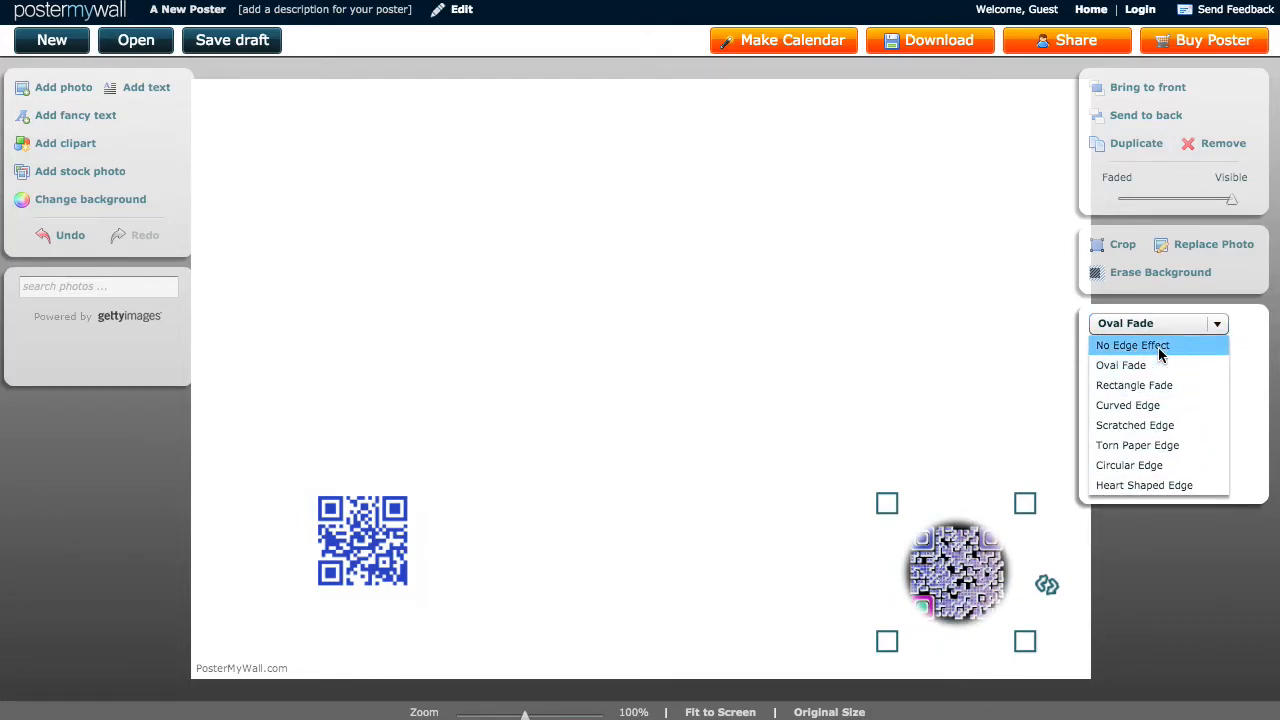
pyautogui.click(1160, 348)
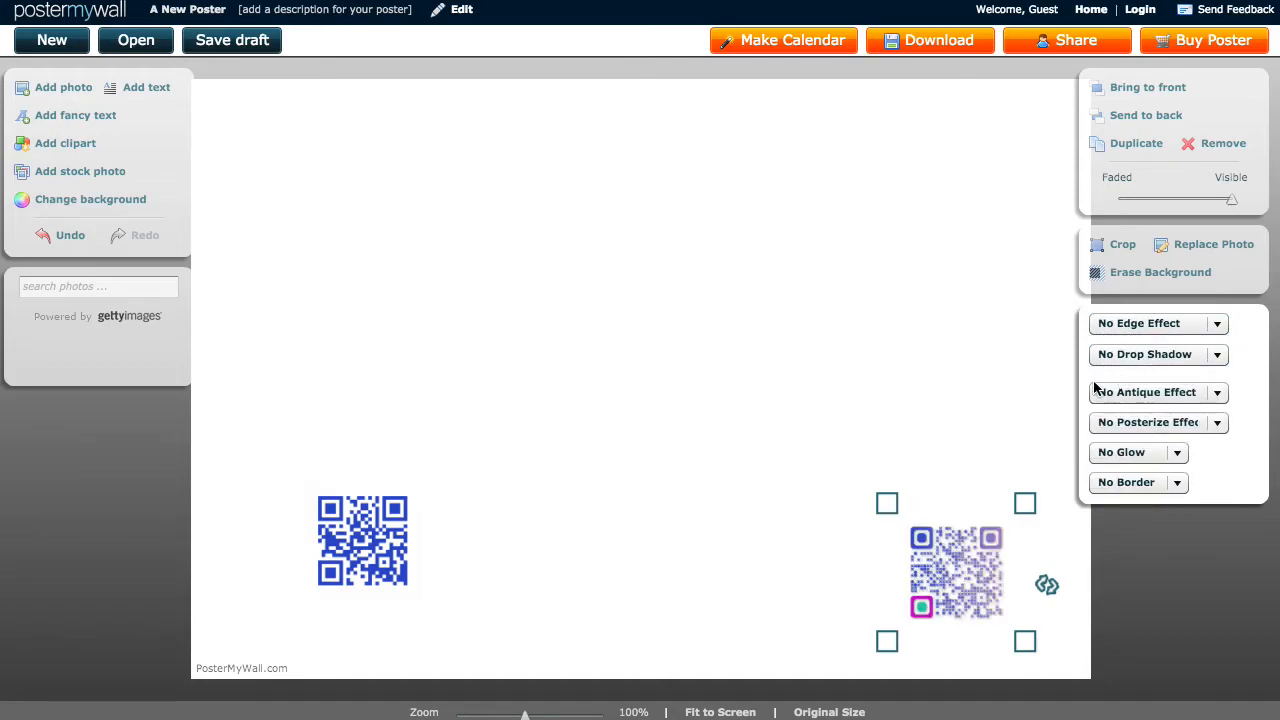
# Upload the JPG photo whose file name starts with 883843 from the Module 4 folder and add it to the poster
pyautogui.click(694, 425)
pyautogui.click(72, 90)
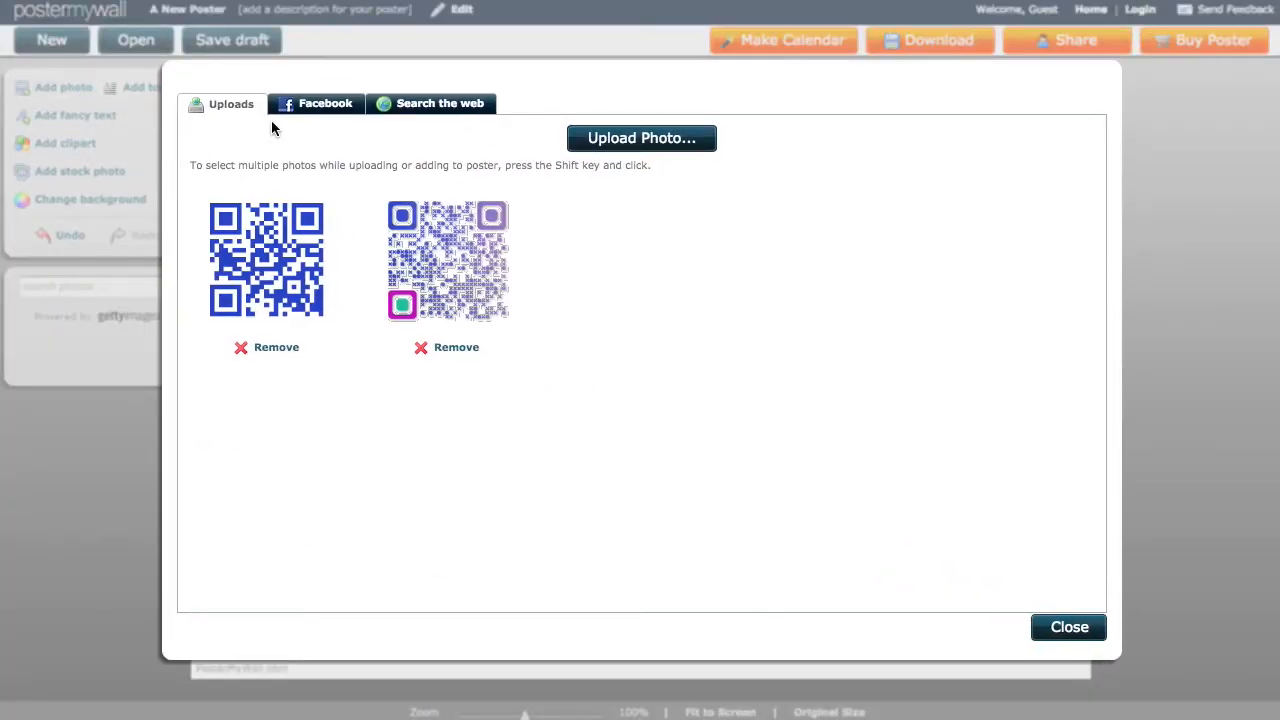
pyautogui.click(679, 146)
pyautogui.click(681, 148)
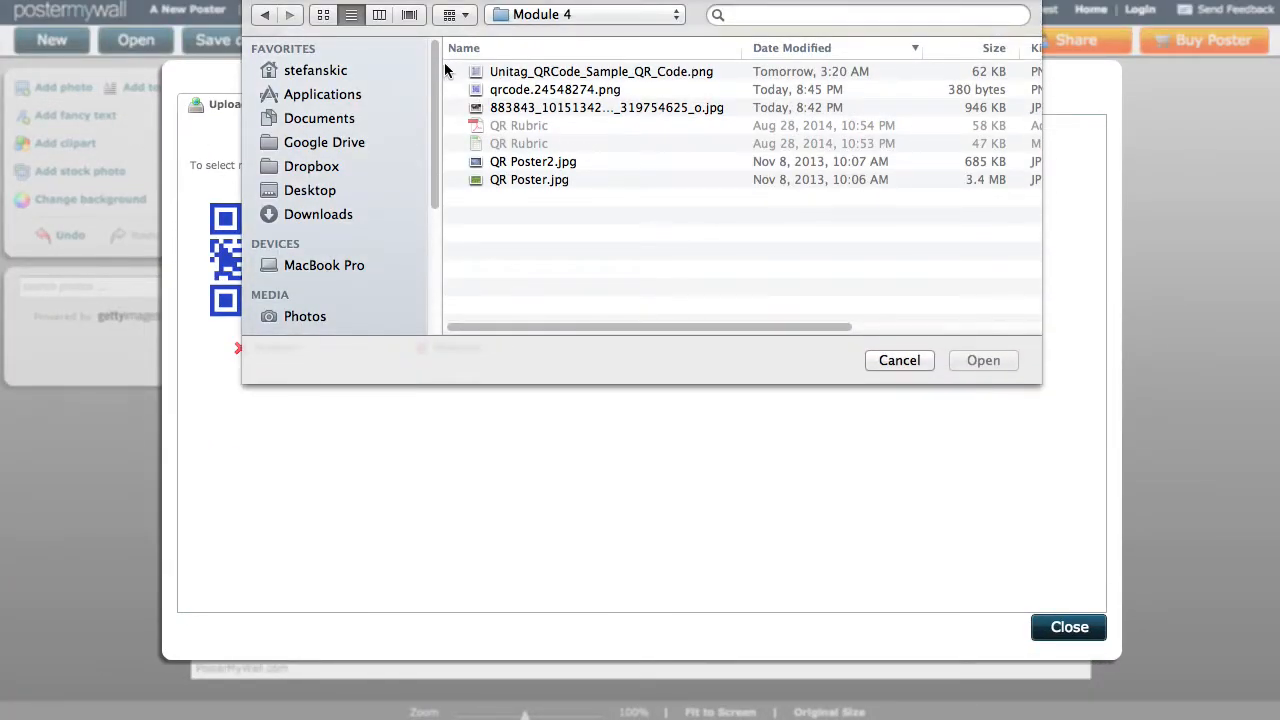
pyautogui.doubleClick(563, 112)
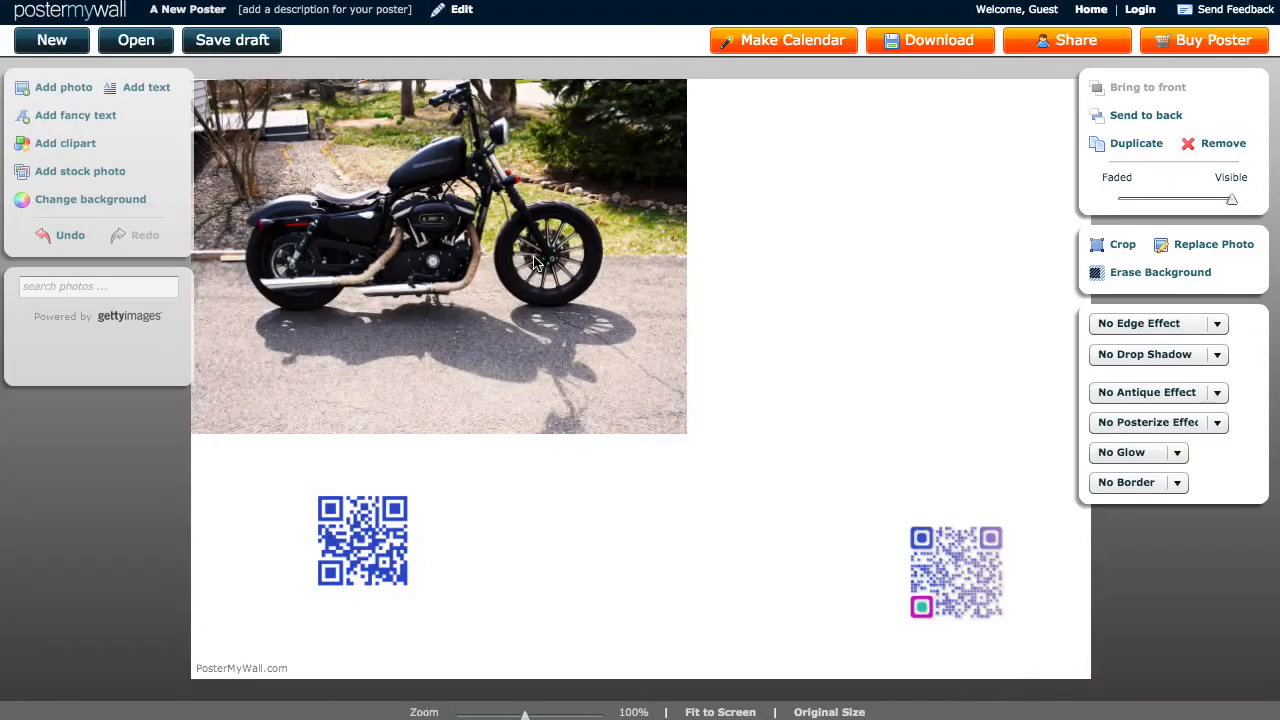
# Shrink the motorcycle photo, place it between the QR codes, and align the blue QR code with the photo's bottom edge
pyautogui.moveTo(685, 322); pyautogui.dragTo(719, 334)
pyautogui.moveTo(342, 136); pyautogui.dragTo(560, 299)
pyautogui.moveTo(737, 428); pyautogui.dragTo(667, 513)
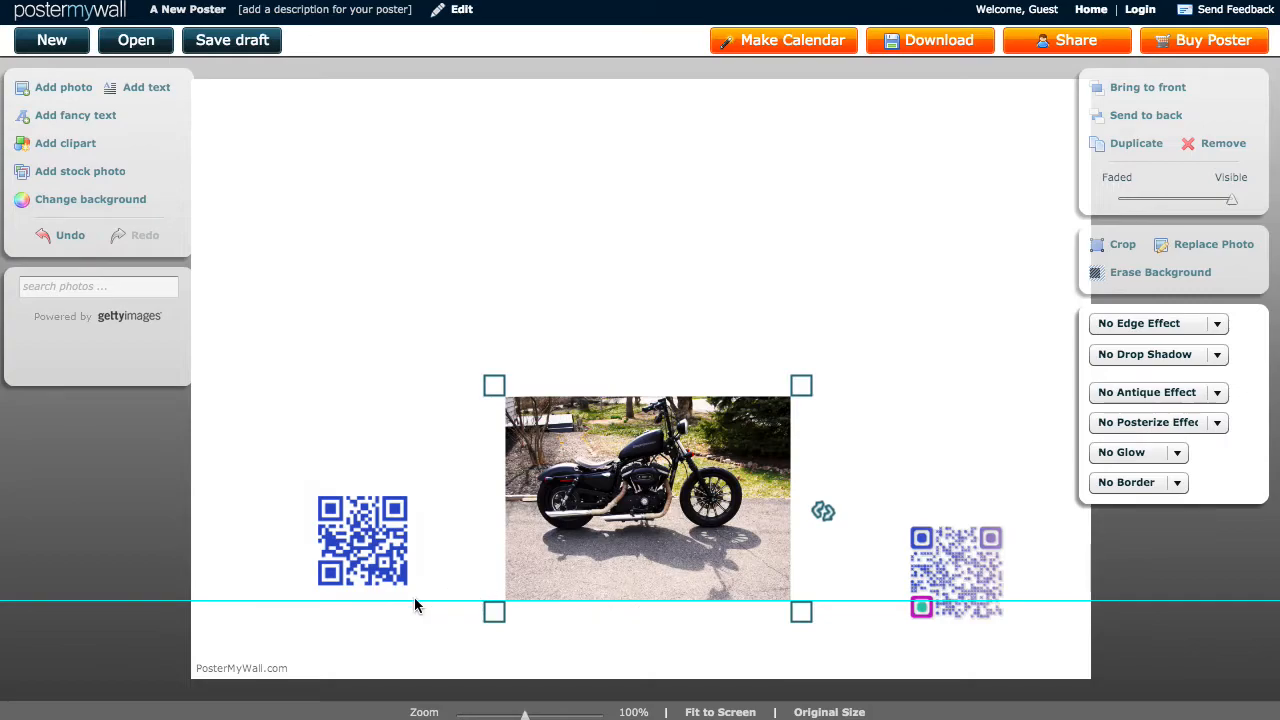
pyautogui.moveTo(393, 556)
pyautogui.mouseDown()
pyautogui.moveTo(384, 563)
pyautogui.moveTo(397, 571)
pyautogui.moveTo(384, 537)
pyautogui.moveTo(390, 566)
pyautogui.mouseUp()
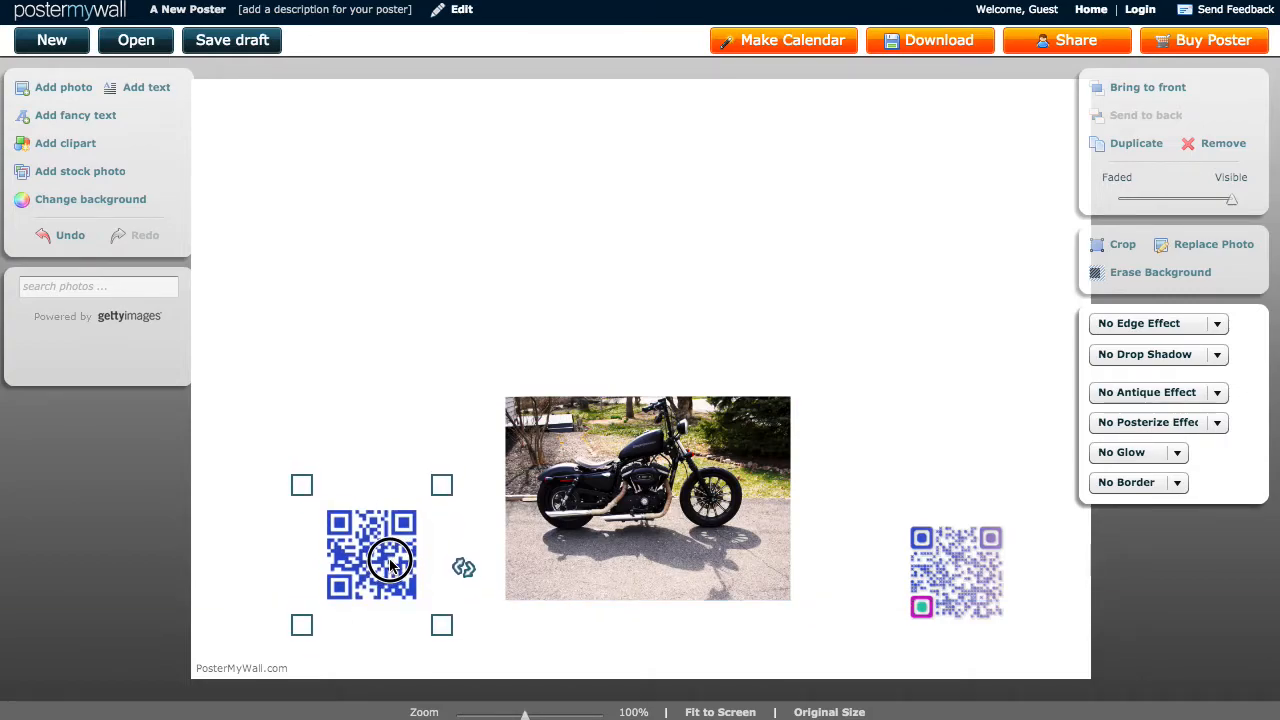
pyautogui.click(368, 435)
# Add a text box reading "This is my text" and set its font to Oklahoma
pyautogui.click(146, 88)
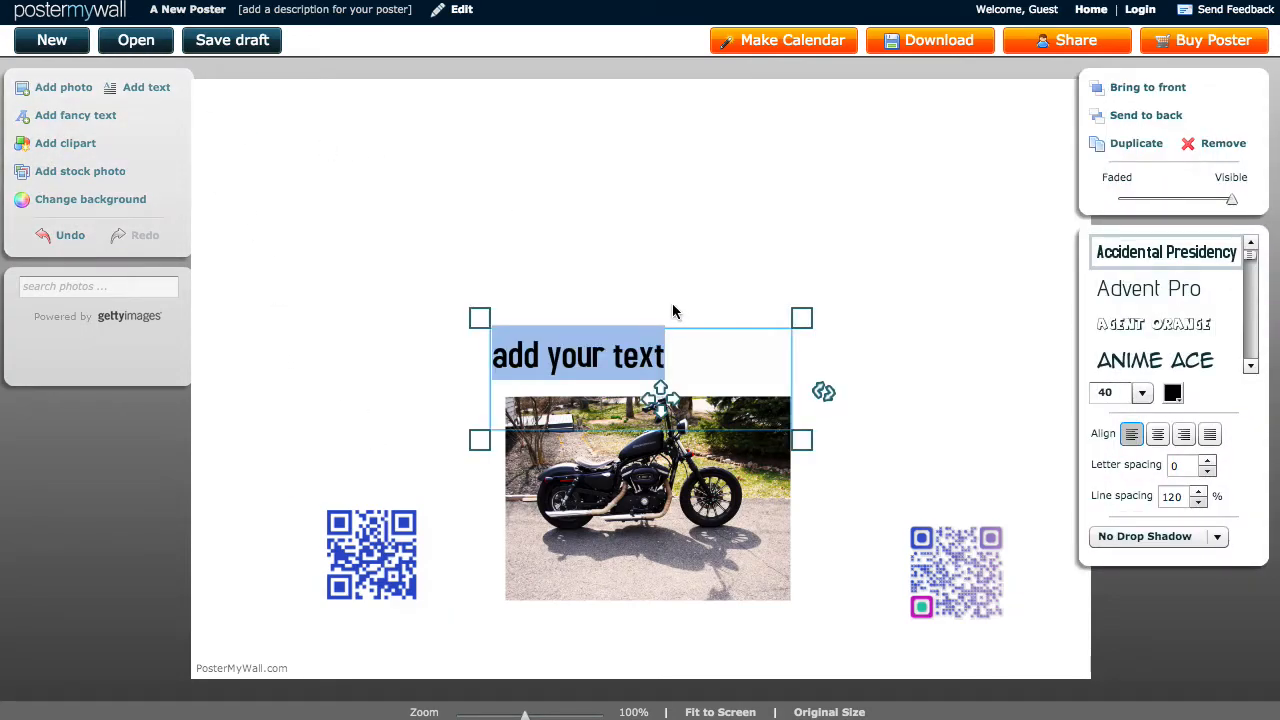
pyautogui.write('This is m')
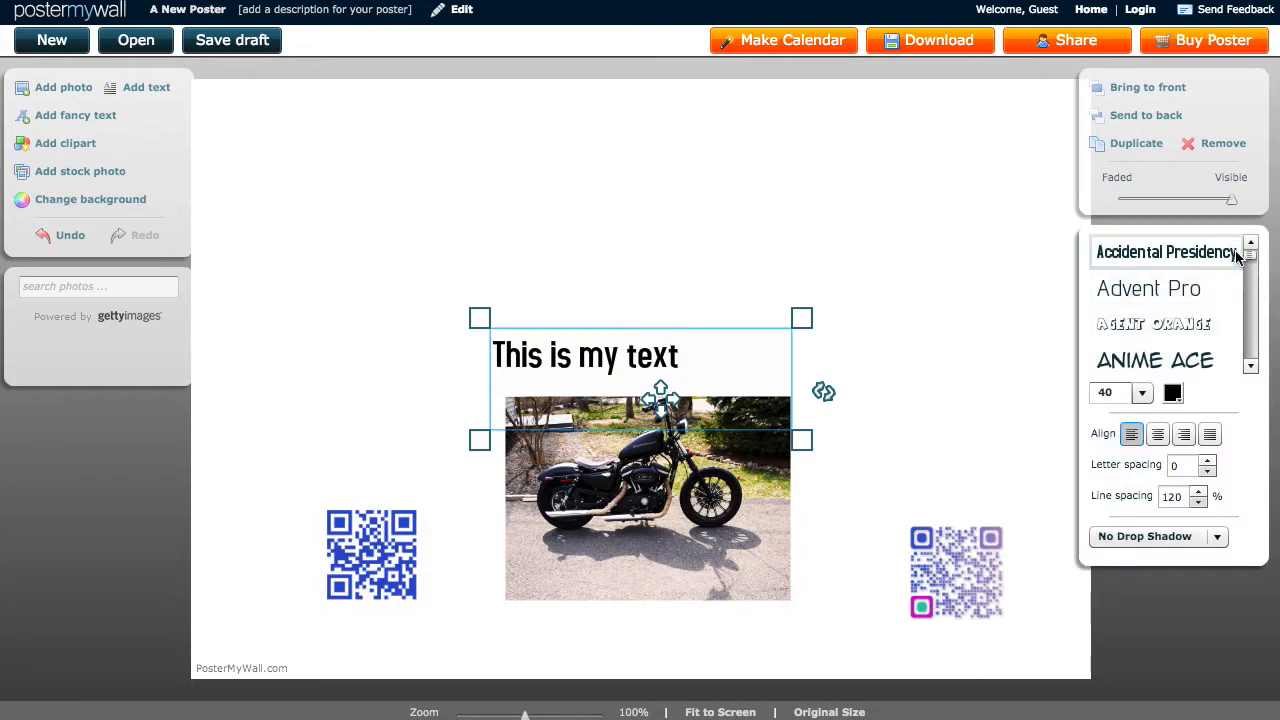
pyautogui.moveTo(1250, 262); pyautogui.dragTo(1256, 325)
pyautogui.click(1177, 323)
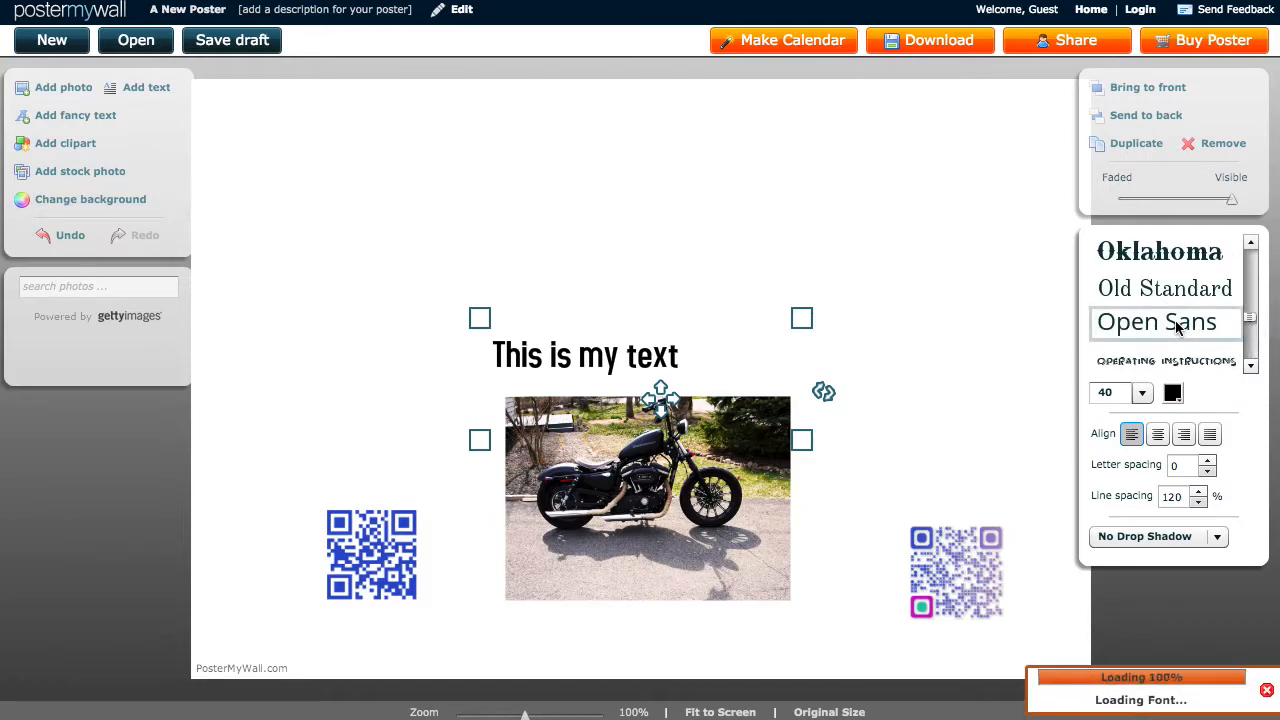
pyautogui.click(1181, 252)
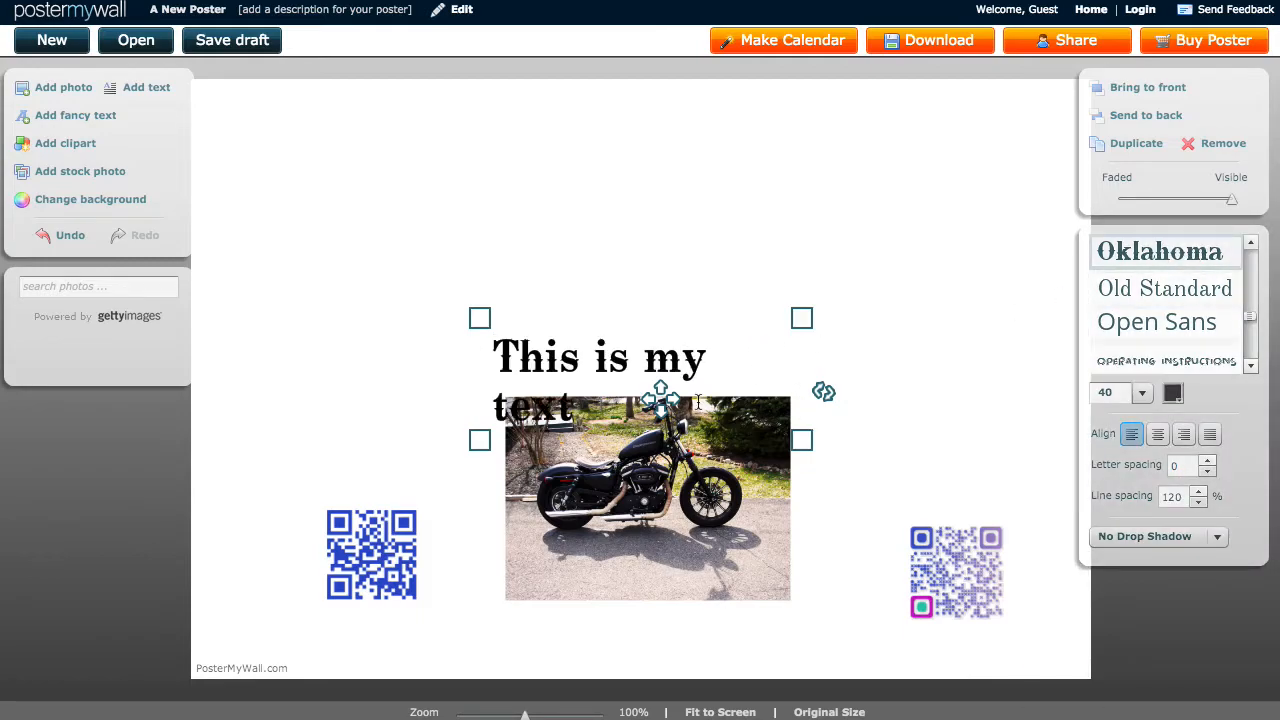
# Widen the text box so its text fits on one line and position it directly above the motorcycle photo
pyautogui.moveTo(668, 397); pyautogui.dragTo(663, 331)
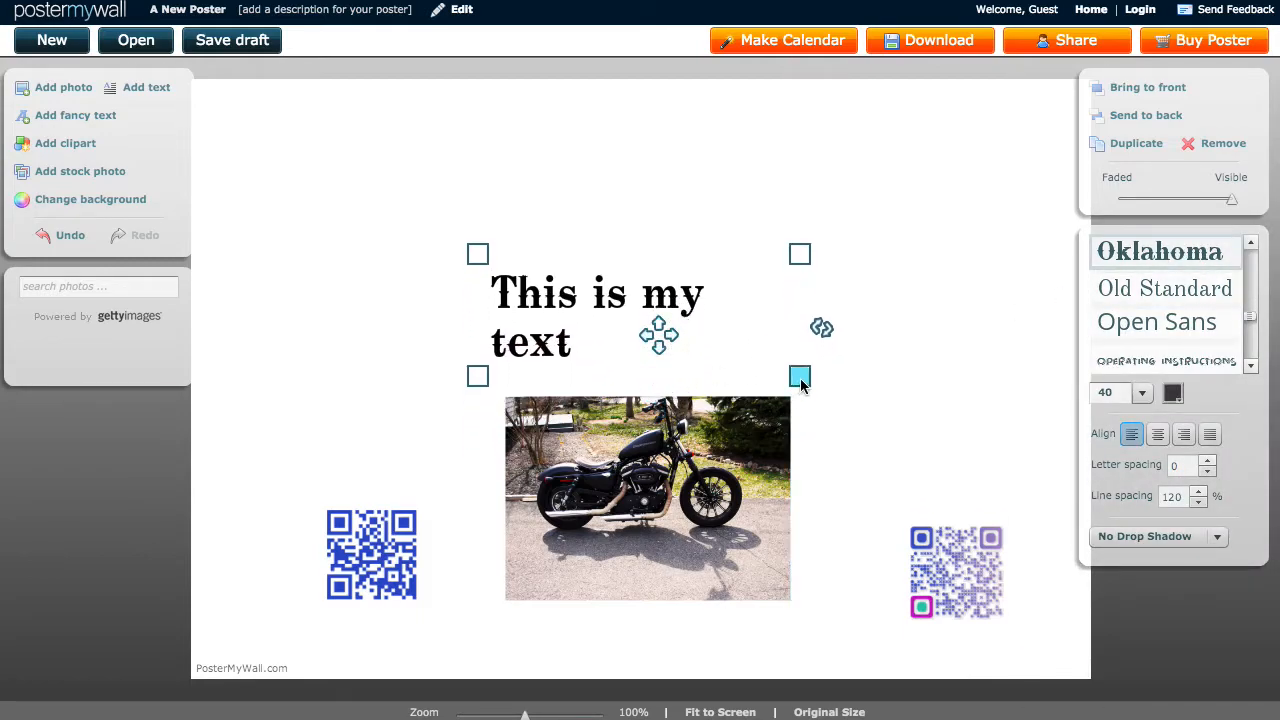
pyautogui.moveTo(818, 380); pyautogui.dragTo(865, 355)
pyautogui.moveTo(687, 331); pyautogui.dragTo(697, 400)
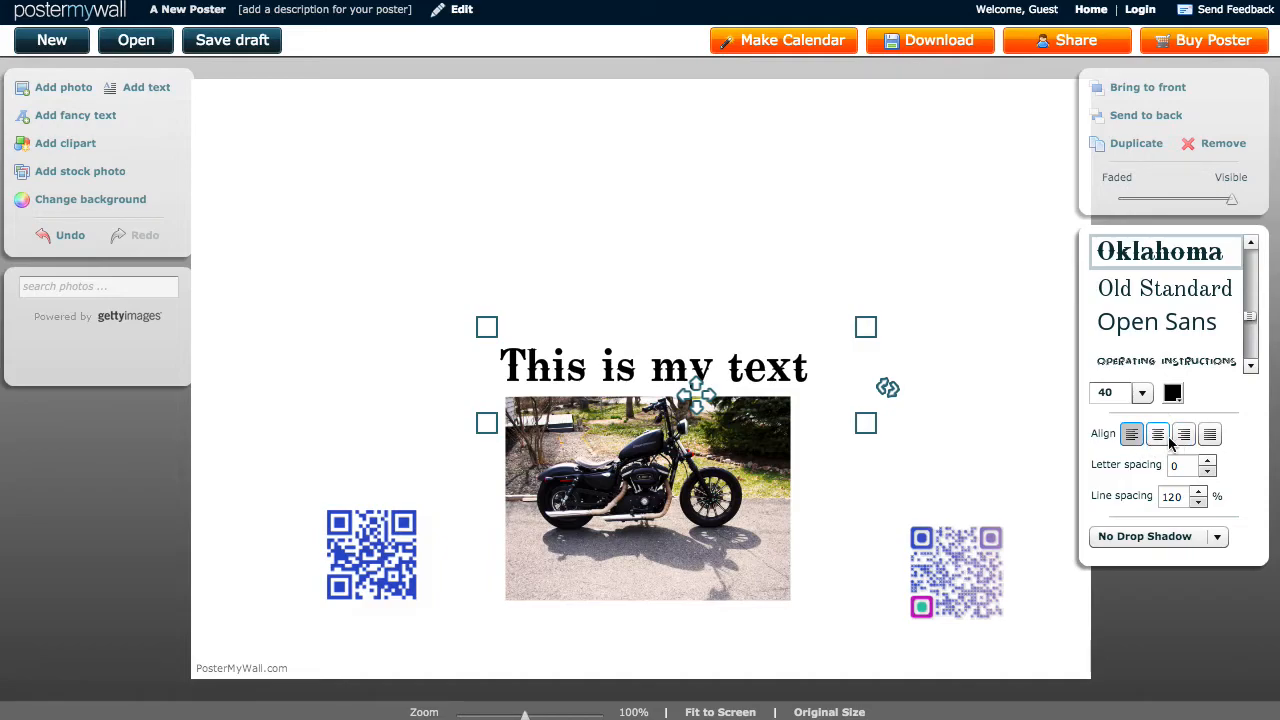
# Set the letter spacing of the "This is my text" heading to -1
pyautogui.click(1206, 472)
pyautogui.click(1206, 472)
pyautogui.click(1206, 472)
pyautogui.click(1206, 472)
pyautogui.click(1208, 460)
pyautogui.click(1208, 460)
pyautogui.click(1208, 460)
pyautogui.click(1208, 460)
pyautogui.click(1208, 460)
pyautogui.click(1208, 460)
pyautogui.click(1208, 460)
pyautogui.click(1207, 472)
pyautogui.click(1207, 472)
pyautogui.click(1207, 472)
pyautogui.click(1207, 472)
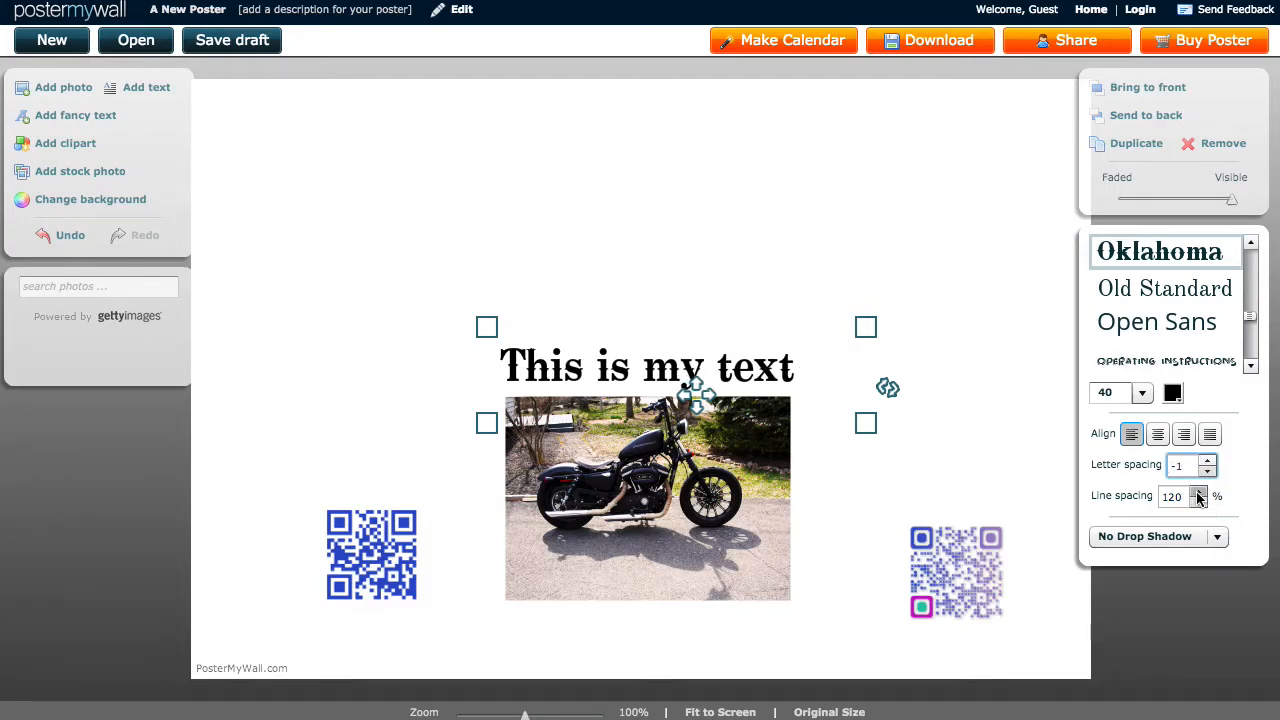
pyautogui.click(1197, 492)
pyautogui.click(1197, 492)
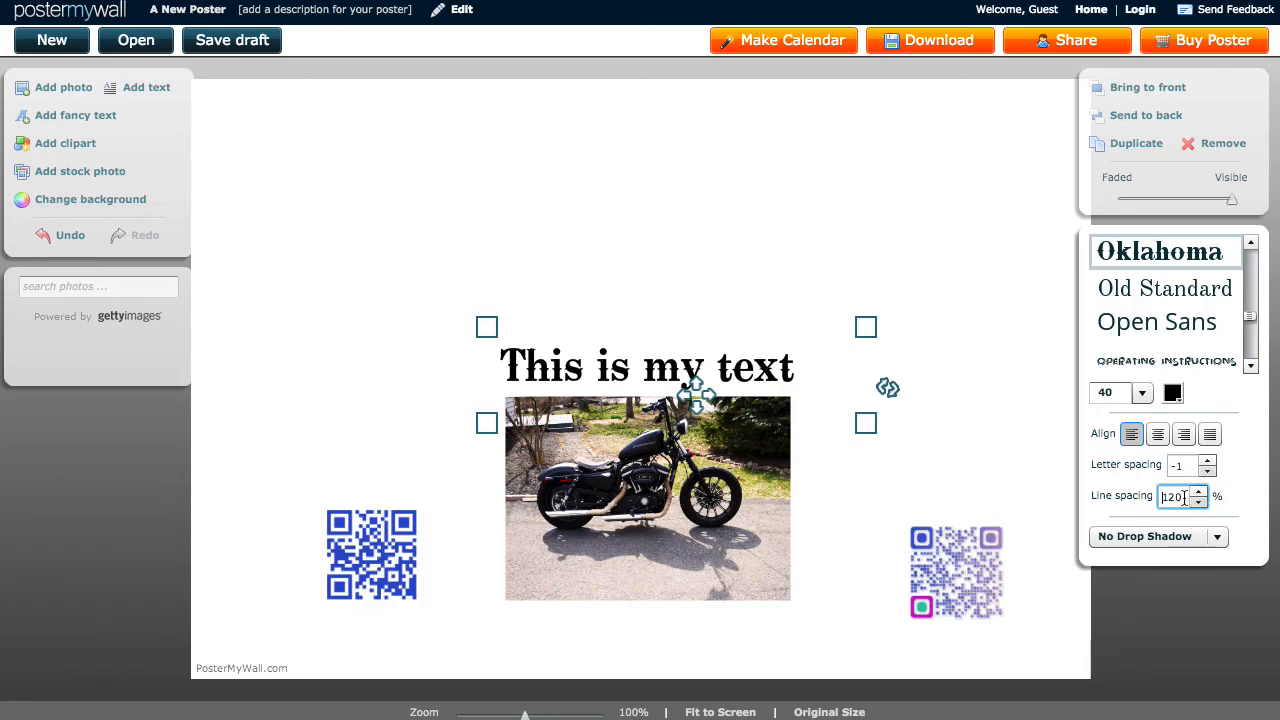
# Try a Light Drop Shadow on the text and restore it to No Drop Shadow
pyautogui.click(1216, 538)
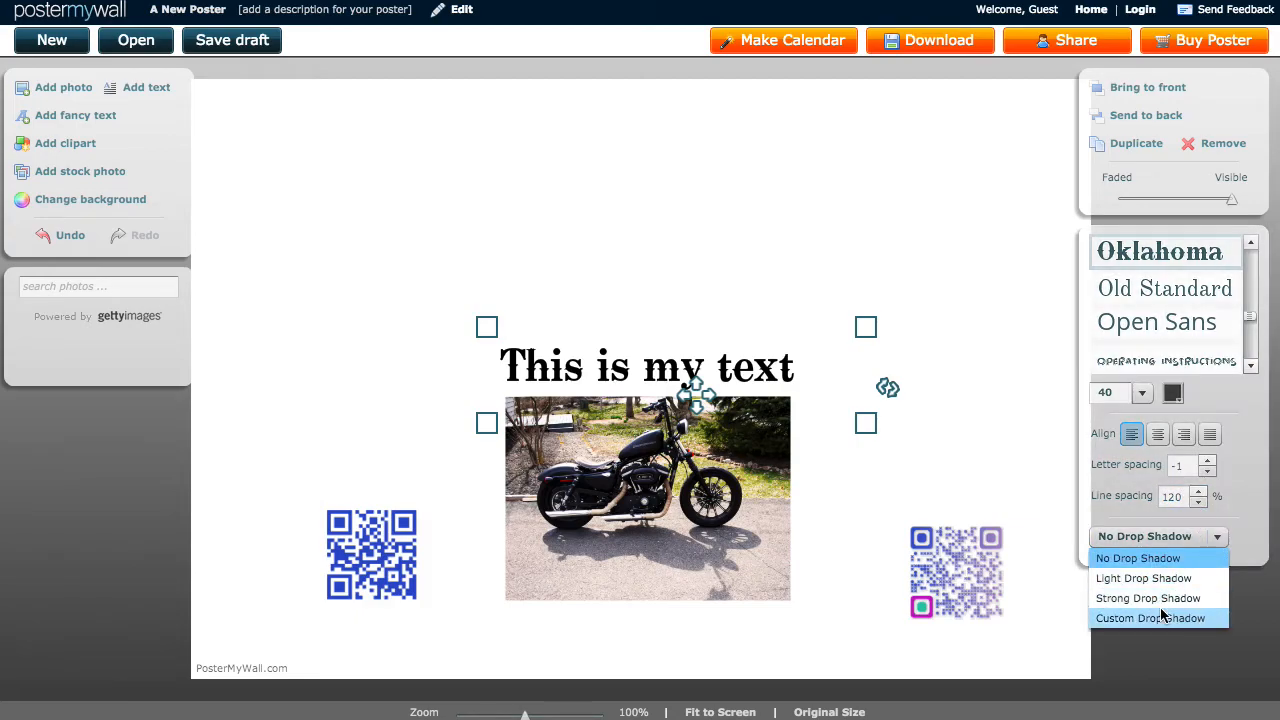
pyautogui.click(1167, 577)
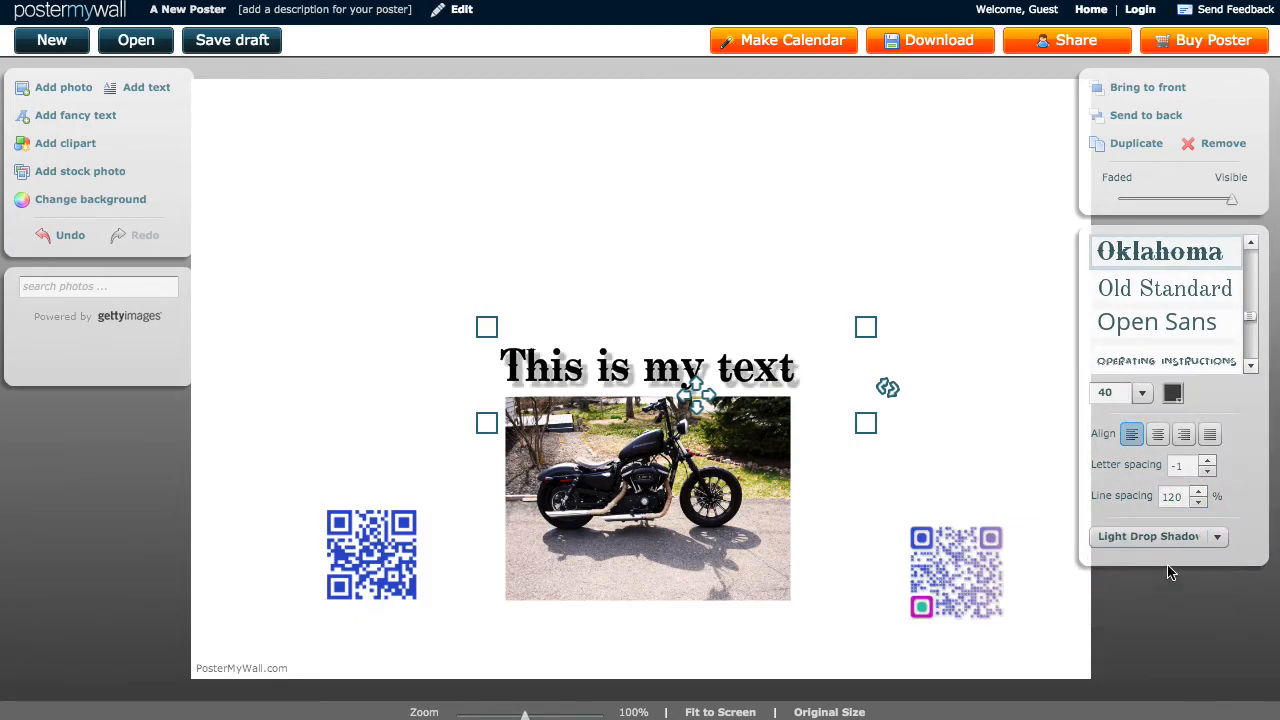
pyautogui.click(1214, 536)
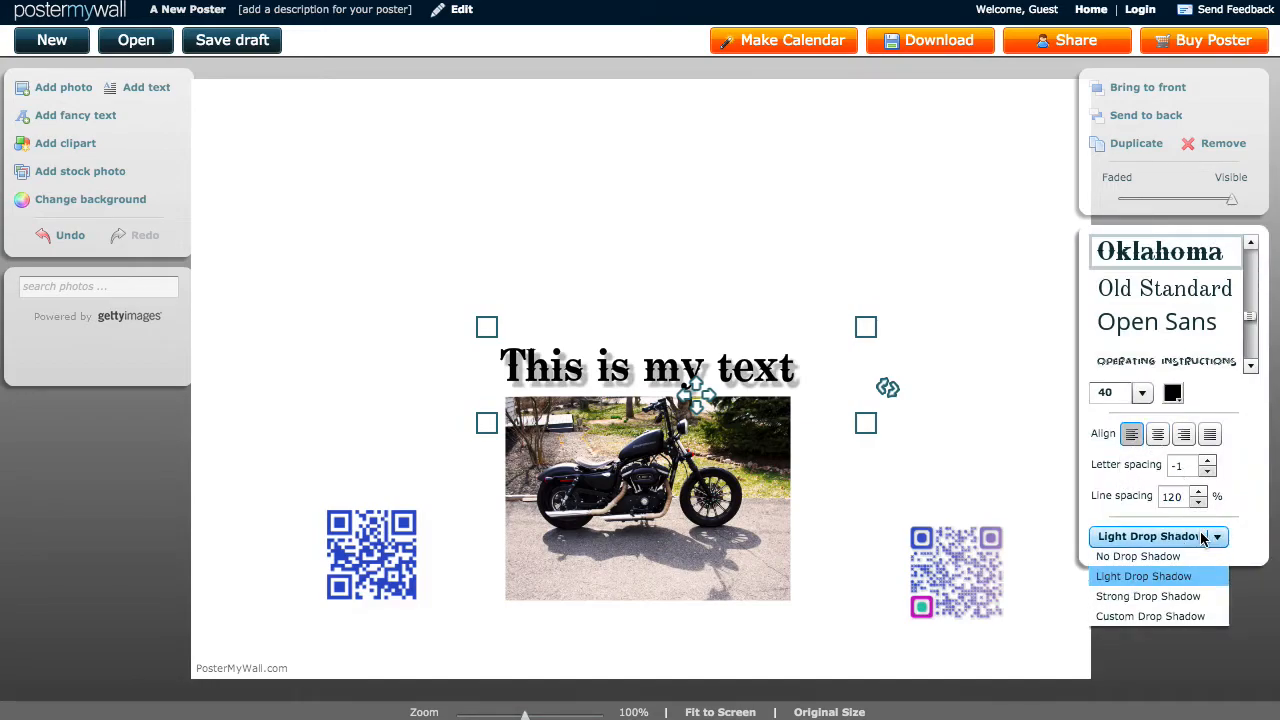
pyautogui.click(1170, 552)
# Center-align the text and move it to the poster's upper-left area, with the motorcycle photo directly below it
pyautogui.click(1158, 434)
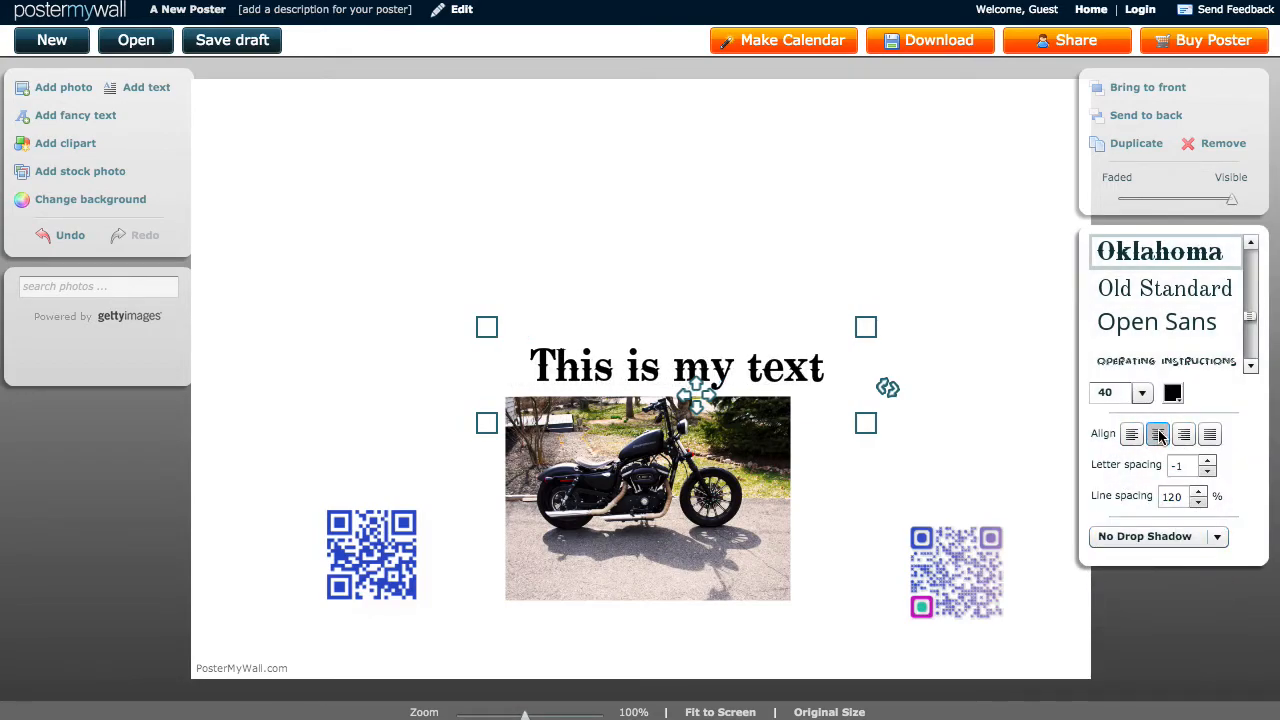
pyautogui.moveTo(700, 392); pyautogui.dragTo(393, 187)
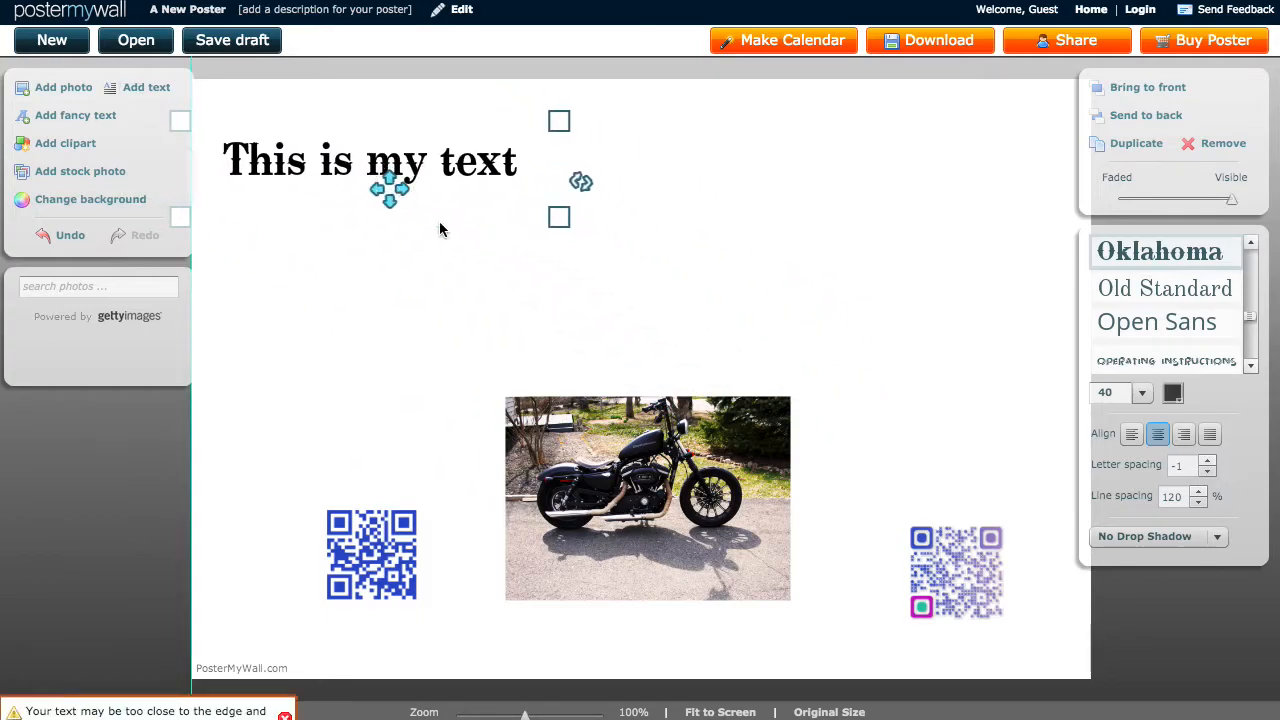
pyautogui.moveTo(597, 444); pyautogui.dragTo(325, 252)
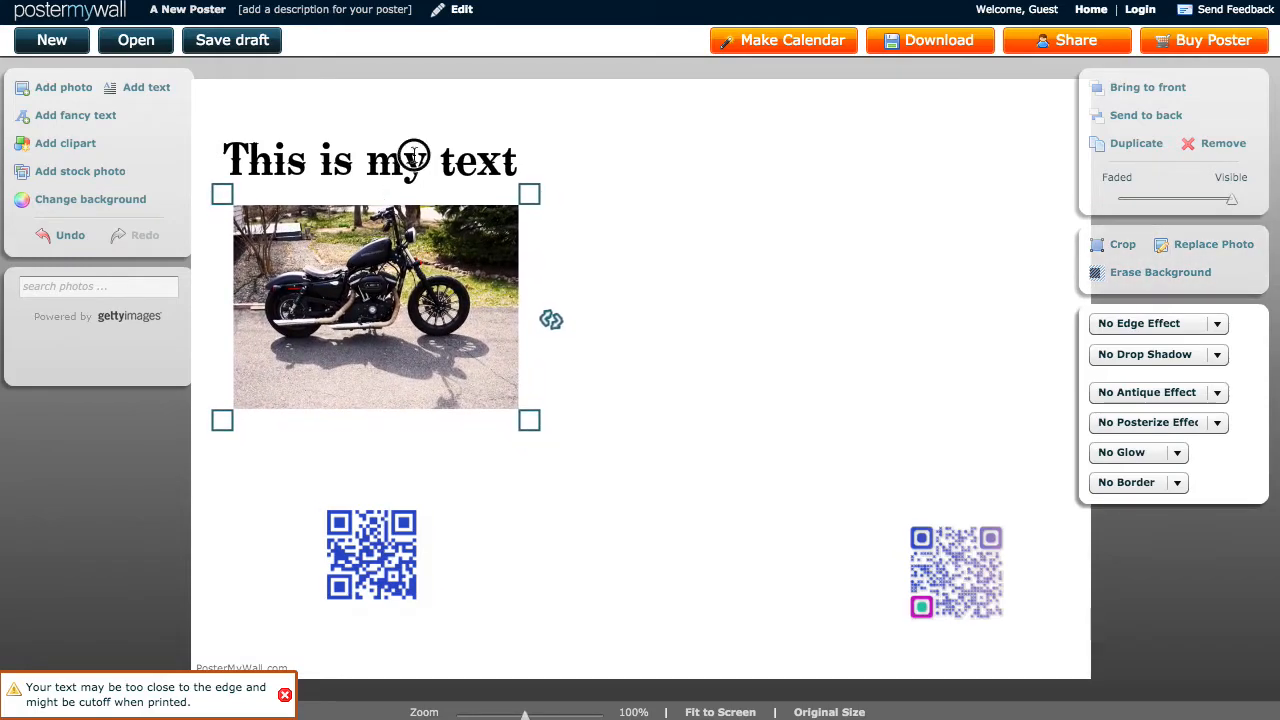
pyautogui.click(420, 153)
pyautogui.click(800, 182)
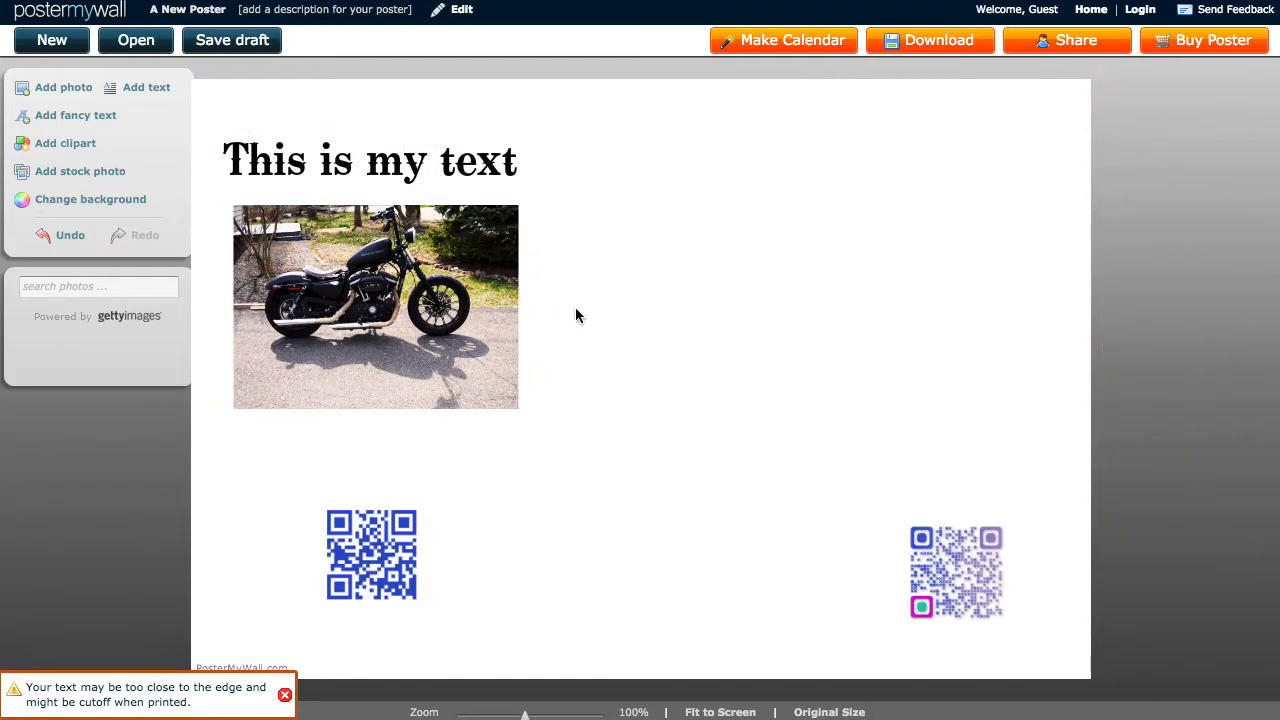
# Crop the motorcycle photo more tightly around the bike
pyautogui.click(421, 257)
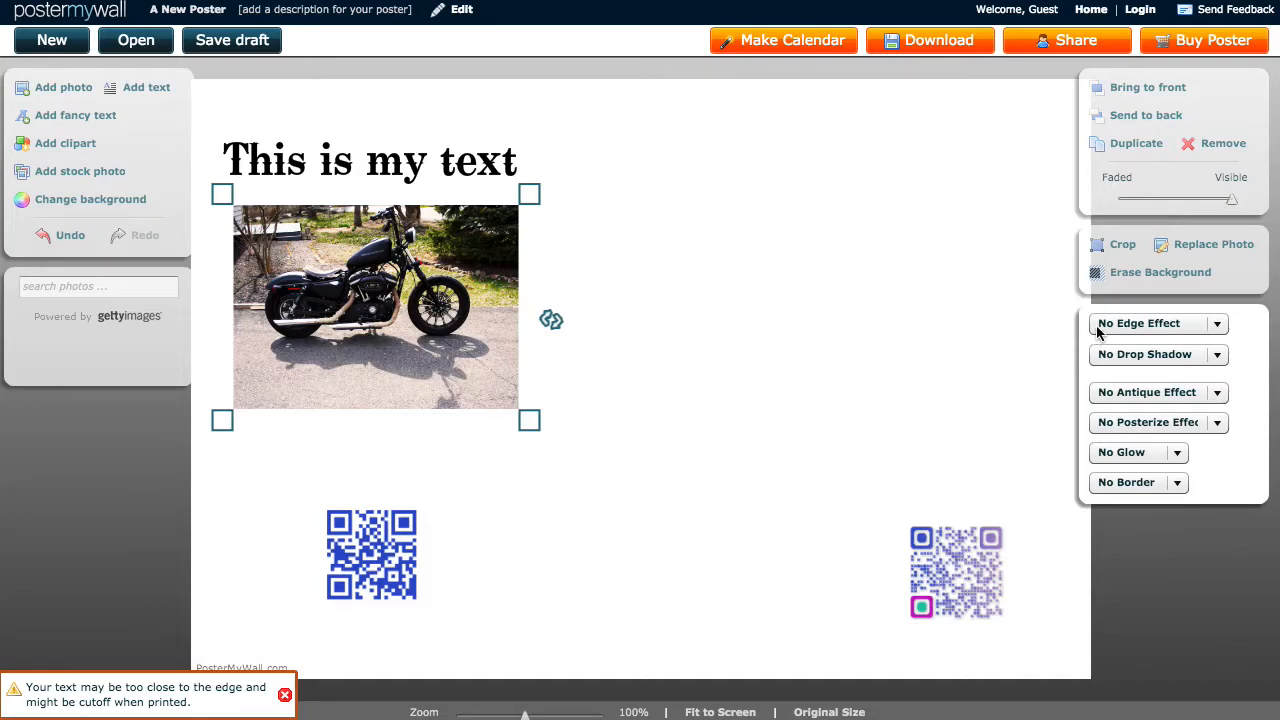
pyautogui.click(1118, 247)
pyautogui.moveTo(882, 199); pyautogui.dragTo(814, 191)
pyautogui.moveTo(393, 539); pyautogui.dragTo(457, 456)
pyautogui.click(960, 634)
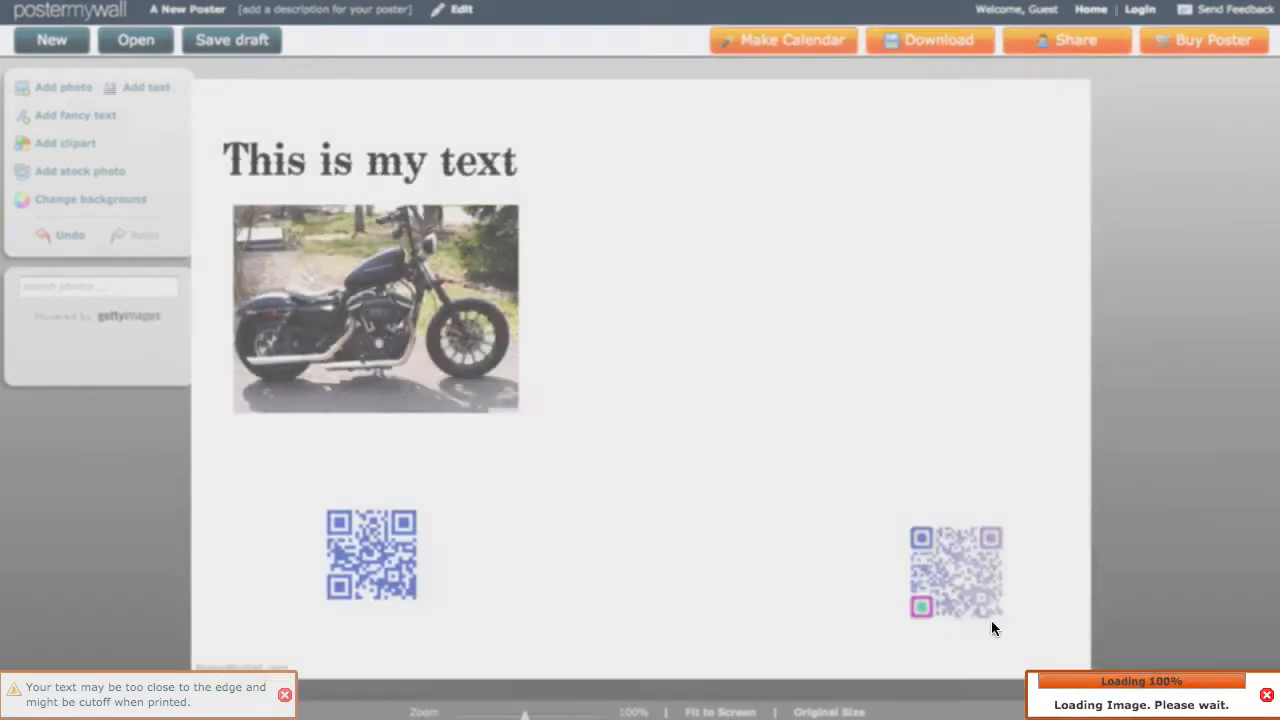
# Fade the motorcycle photo to about a quarter visibility and shift it slightly down
pyautogui.click(510, 322)
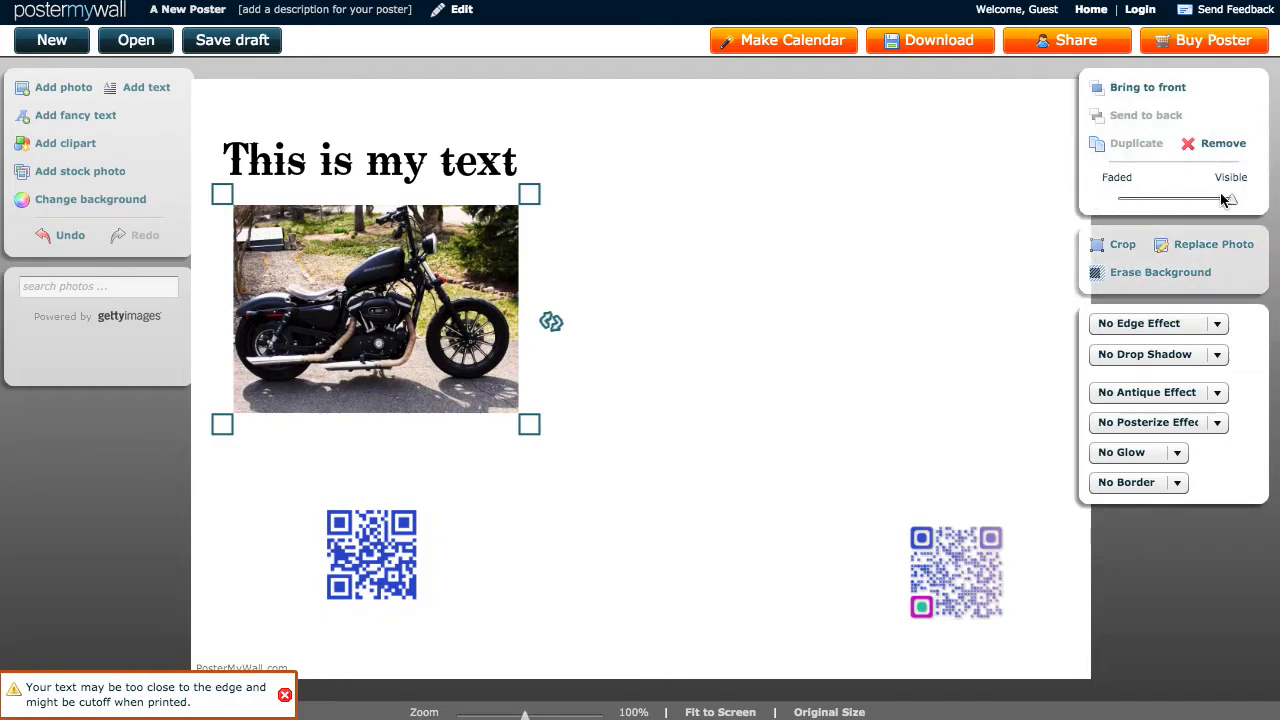
pyautogui.moveTo(1231, 201); pyautogui.dragTo(1149, 203)
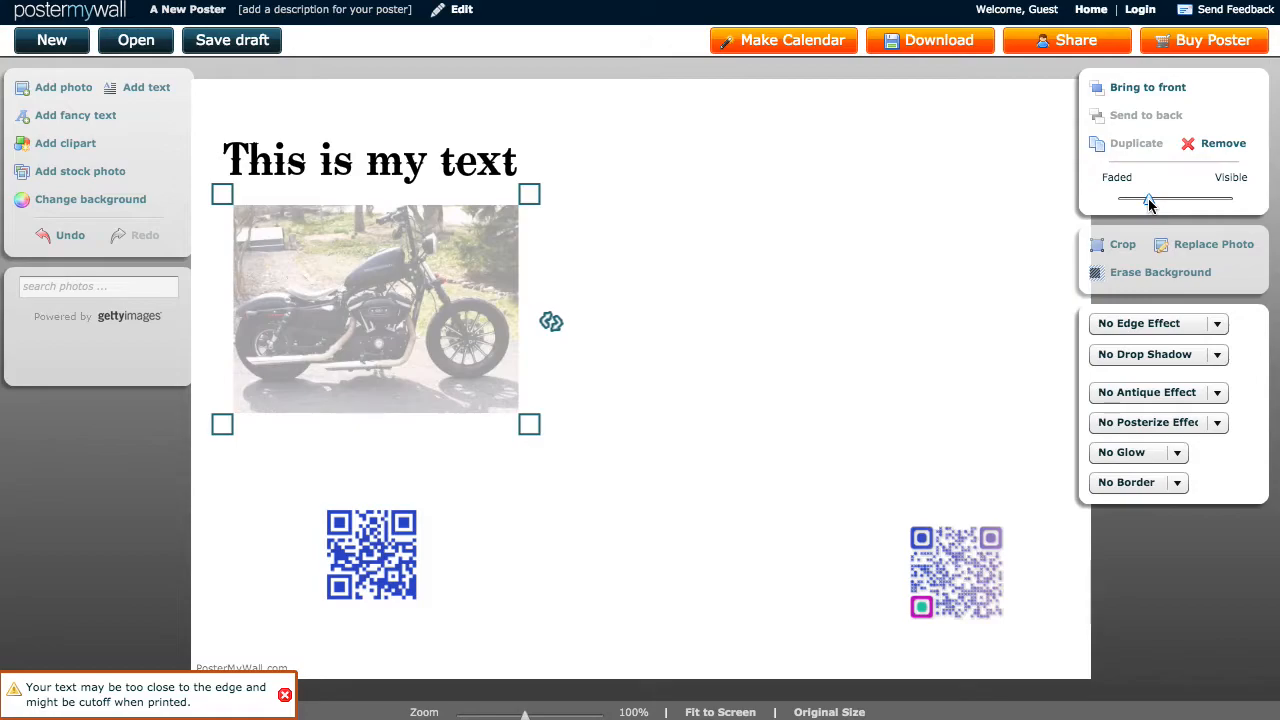
pyautogui.moveTo(460, 378); pyautogui.dragTo(469, 342)
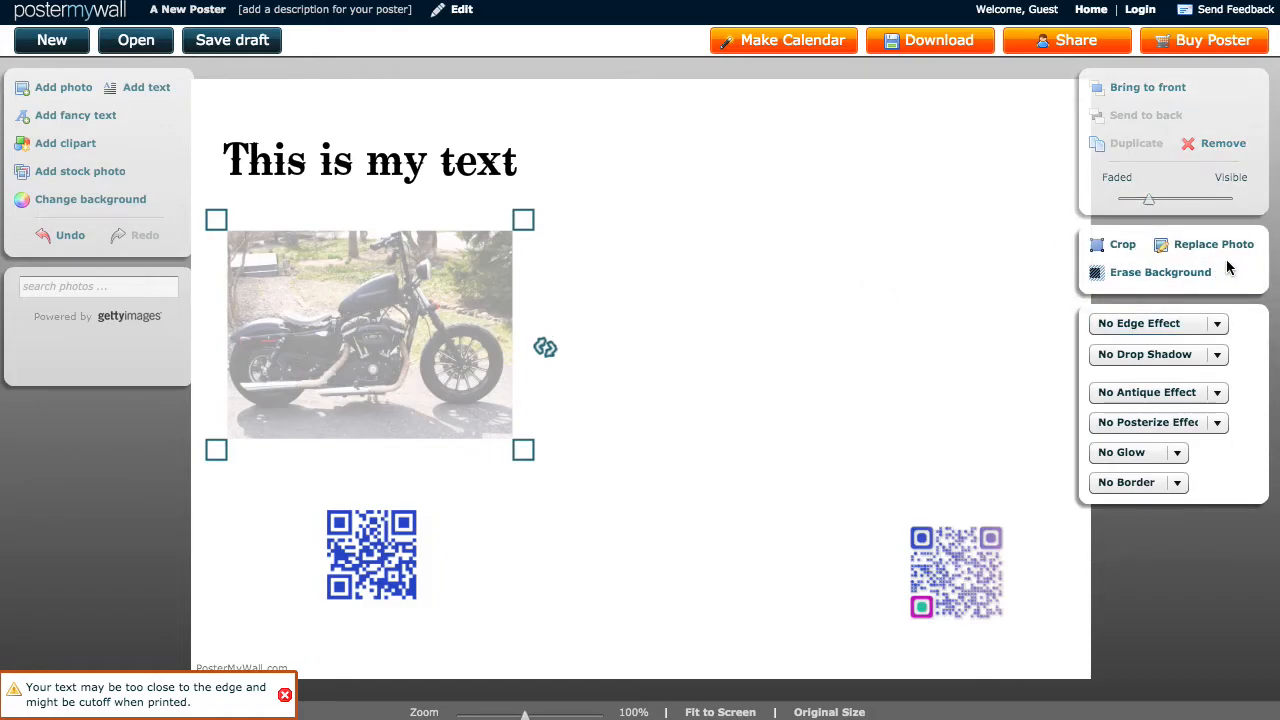
# Bring the motorcycle photo to the front, directly beneath the text, and restore its full visibility
pyautogui.click(1143, 90)
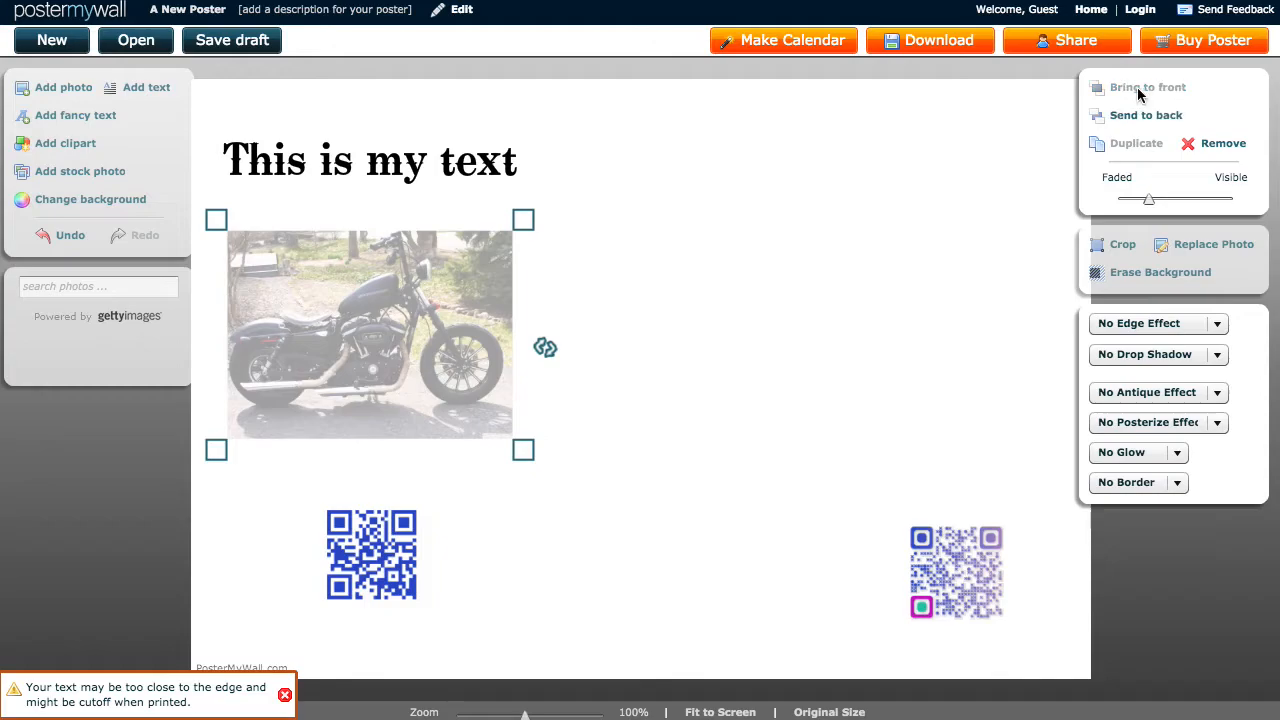
pyautogui.moveTo(391, 340); pyautogui.dragTo(399, 303)
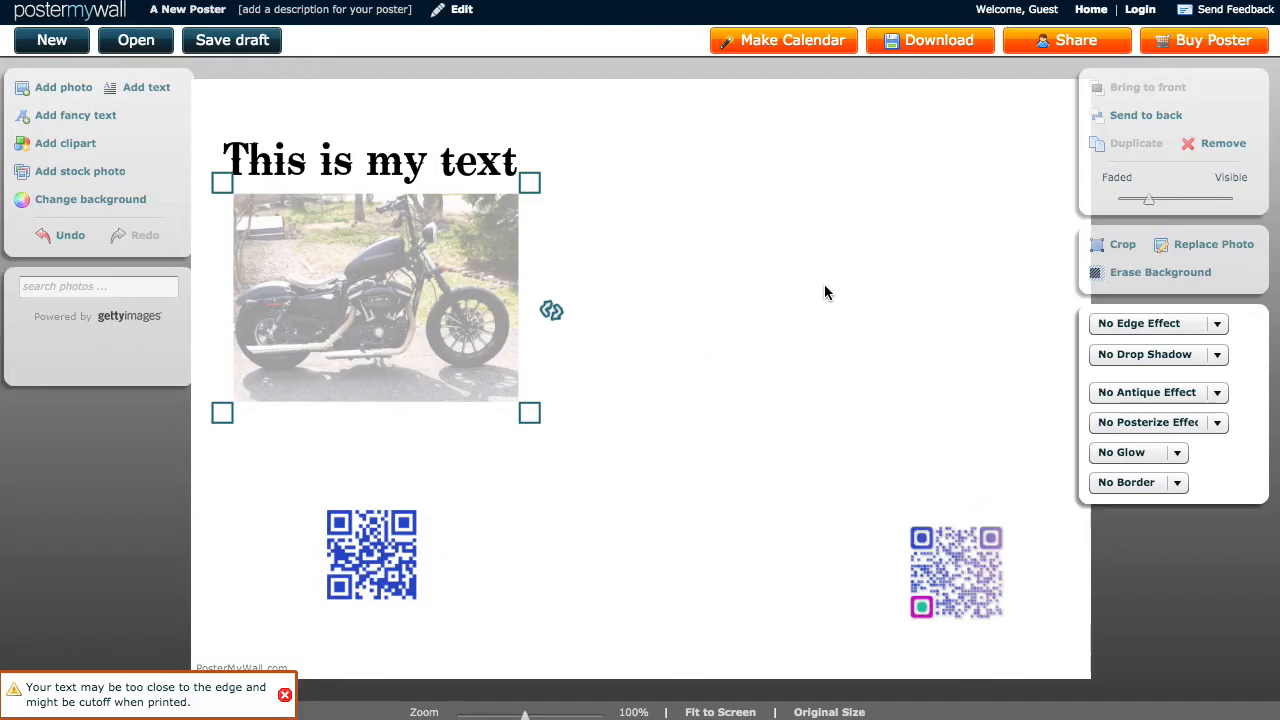
pyautogui.moveTo(1149, 199); pyautogui.dragTo(1246, 197)
pyautogui.click(874, 318)
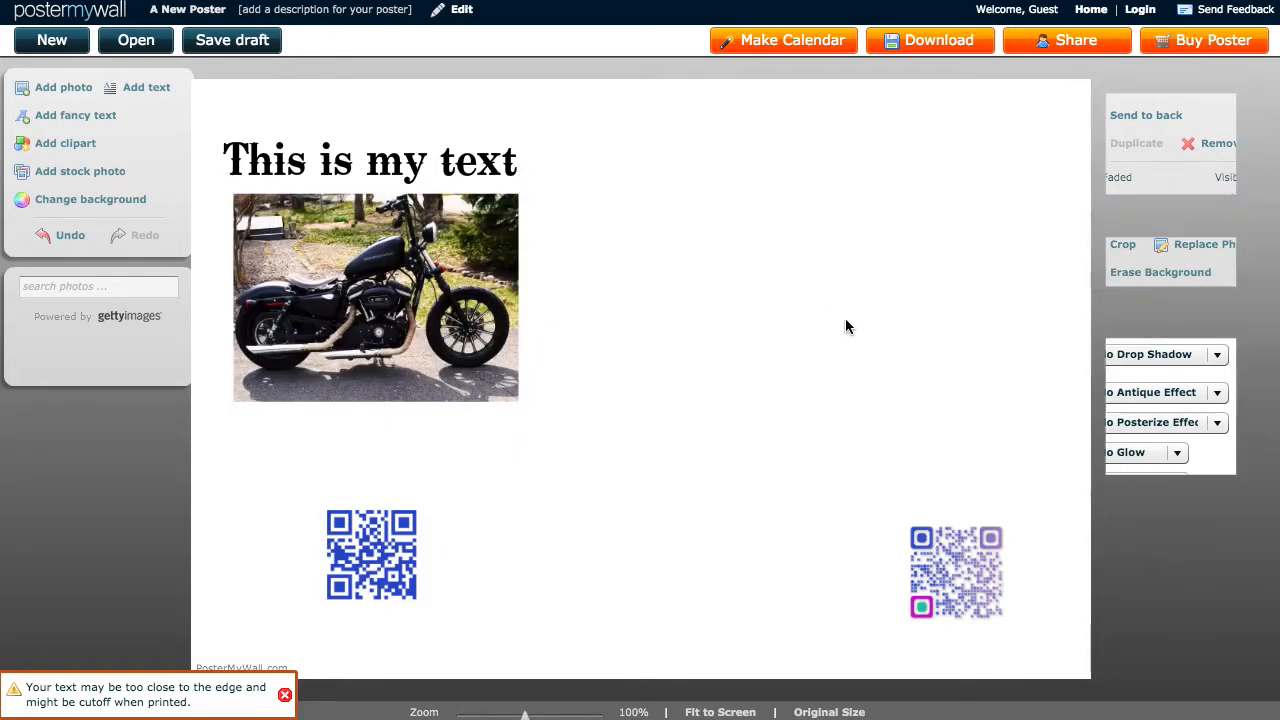
pyautogui.click(390, 162)
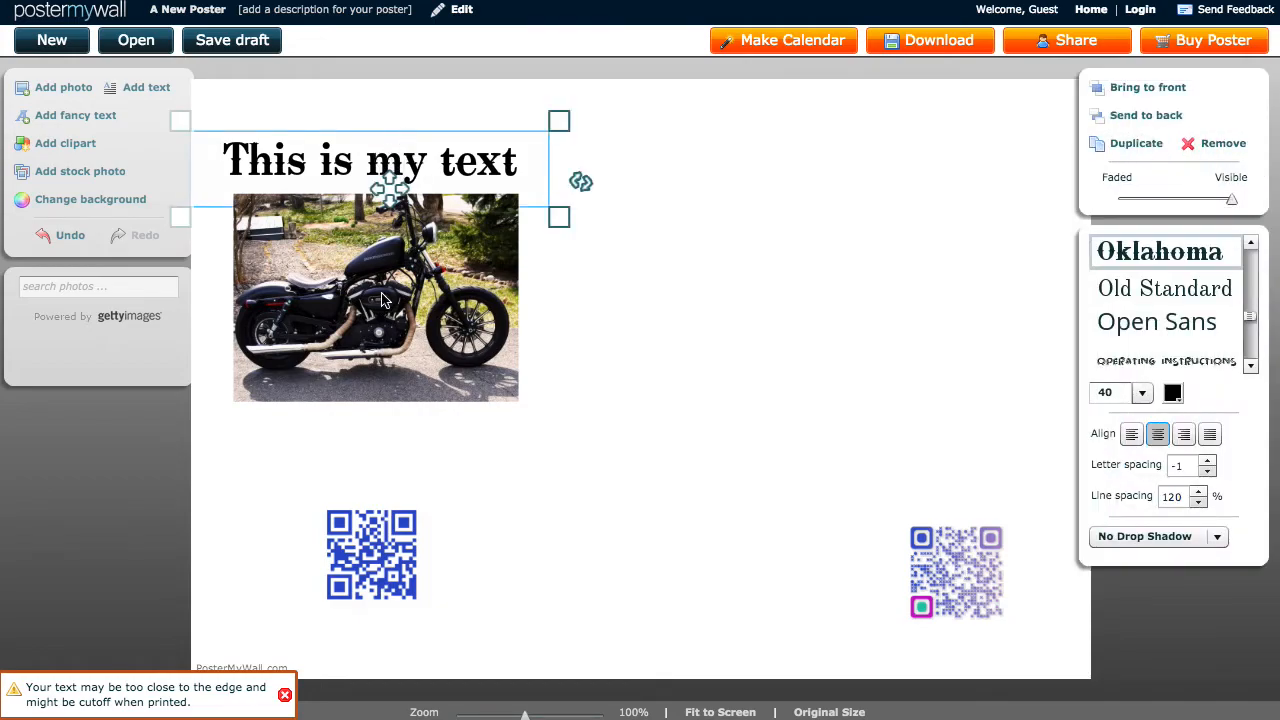
pyautogui.click(386, 300)
pyautogui.click(398, 592)
pyautogui.click(922, 565)
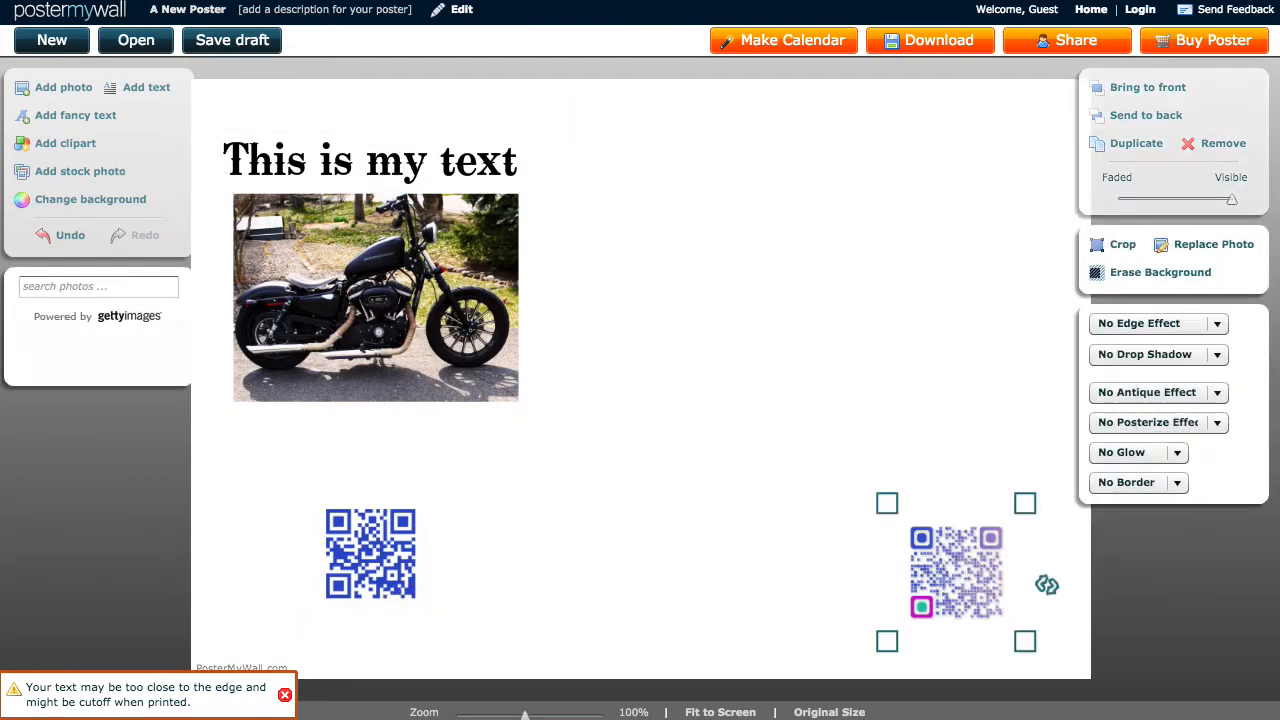
# Add fancy text reading "Fancy Title" with the Gradient effect and place it to the right of the existing text
pyautogui.click(84, 116)
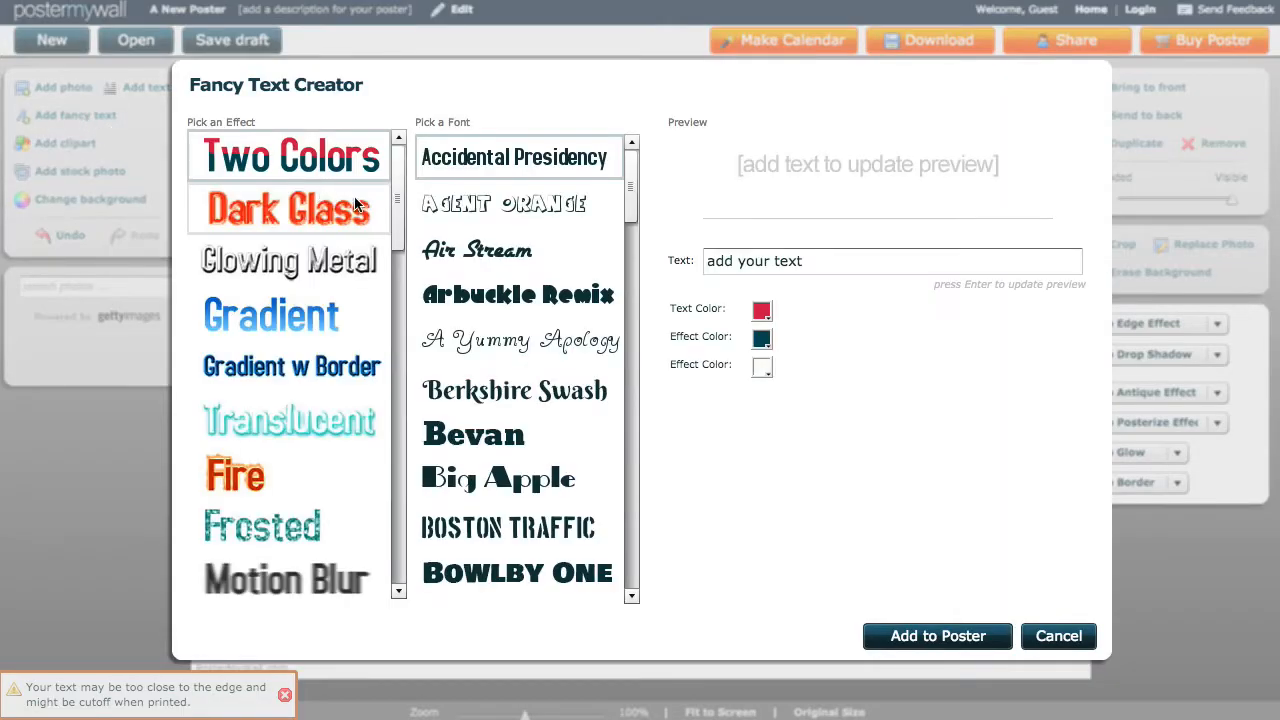
pyautogui.moveTo(398, 207); pyautogui.dragTo(398, 222)
pyautogui.click(300, 257)
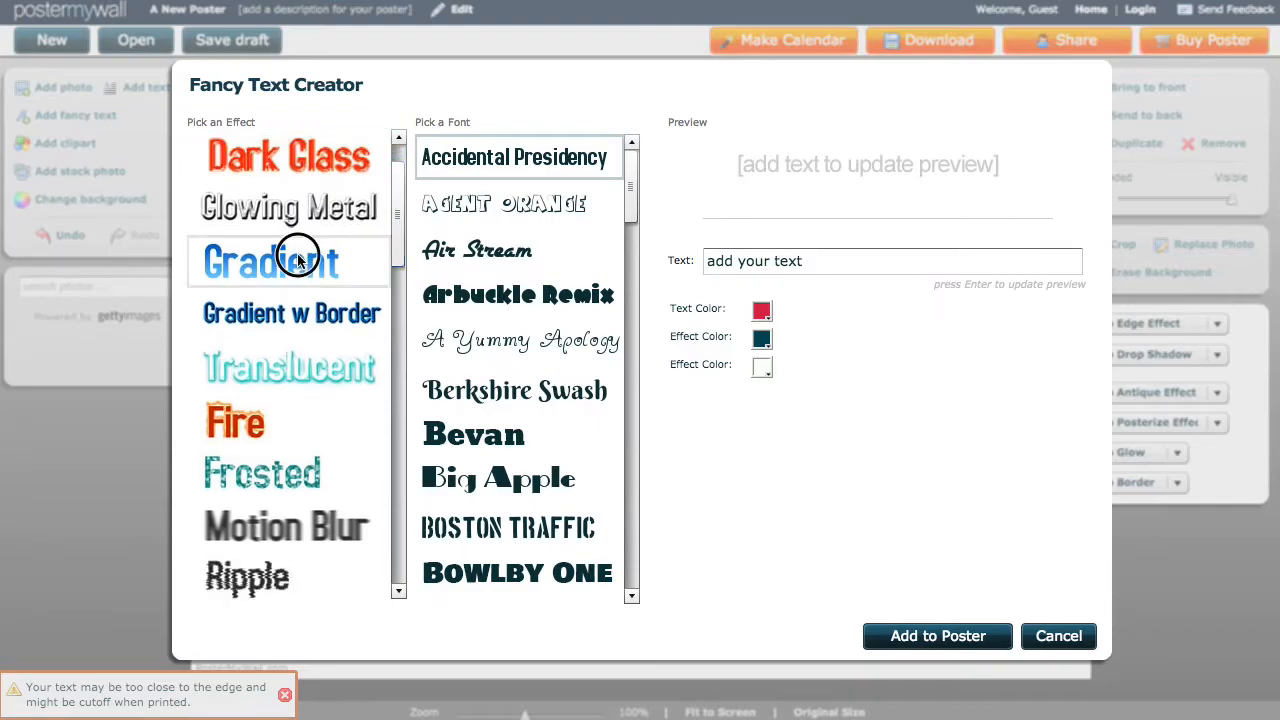
pyautogui.tripleClick(789, 261)
pyautogui.write('Fancy Title')
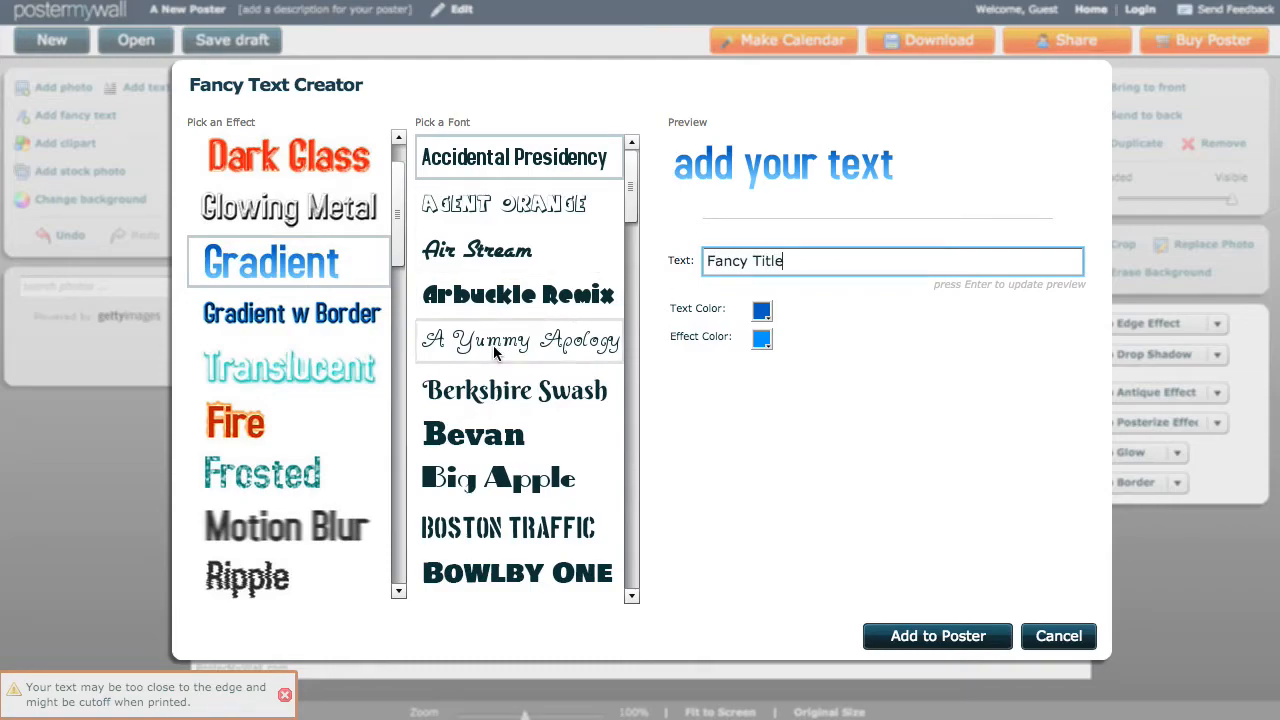
pyautogui.press('Return')
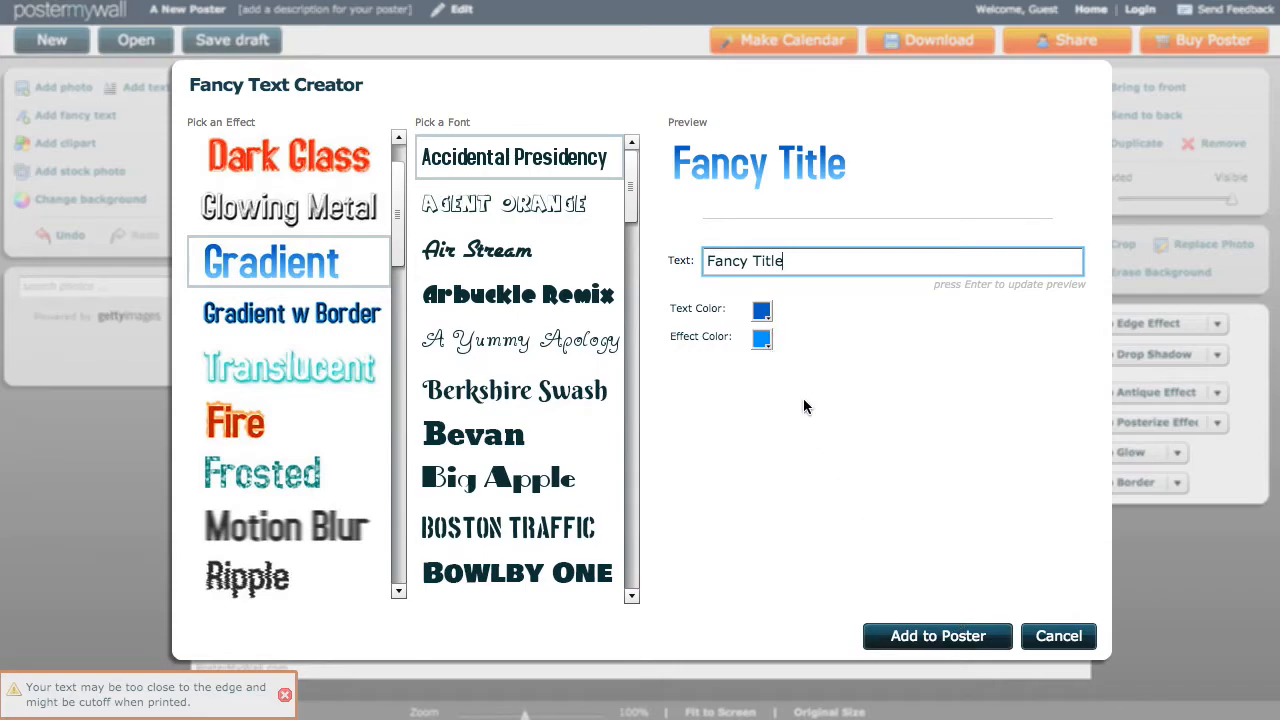
pyautogui.click(948, 638)
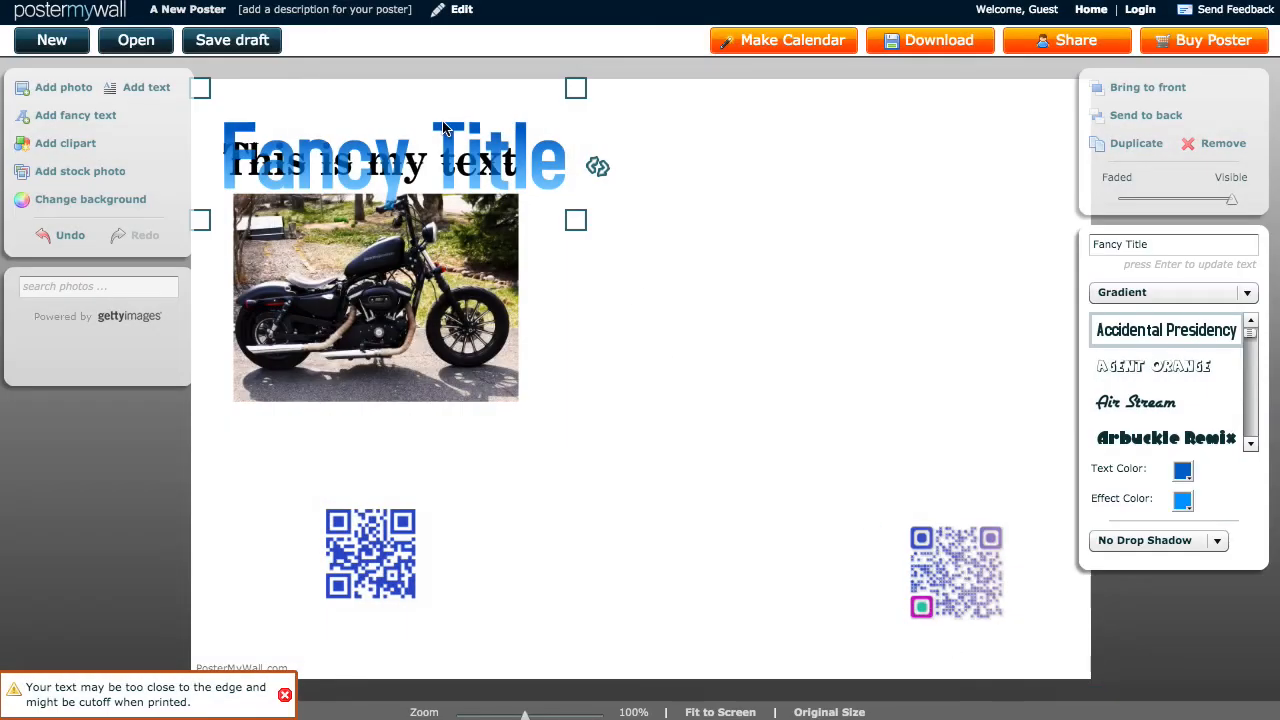
pyautogui.moveTo(558, 148); pyautogui.dragTo(948, 192)
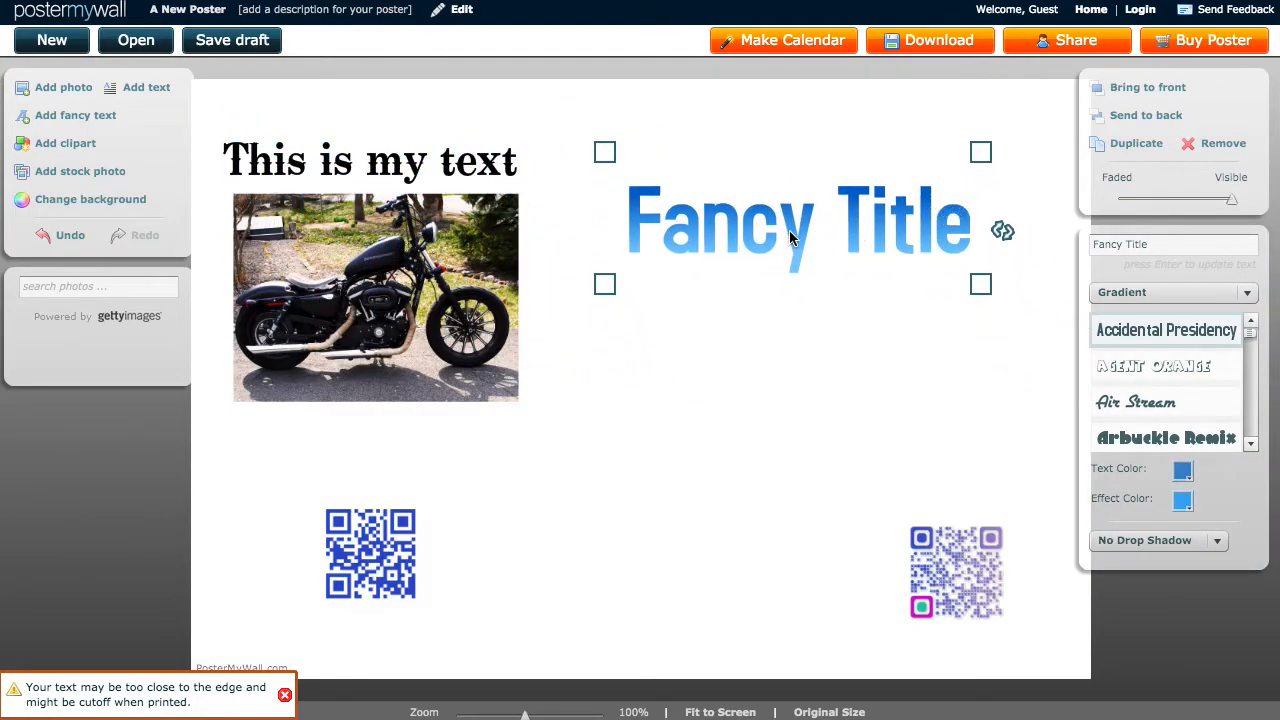
pyautogui.moveTo(790, 237); pyautogui.dragTo(801, 193)
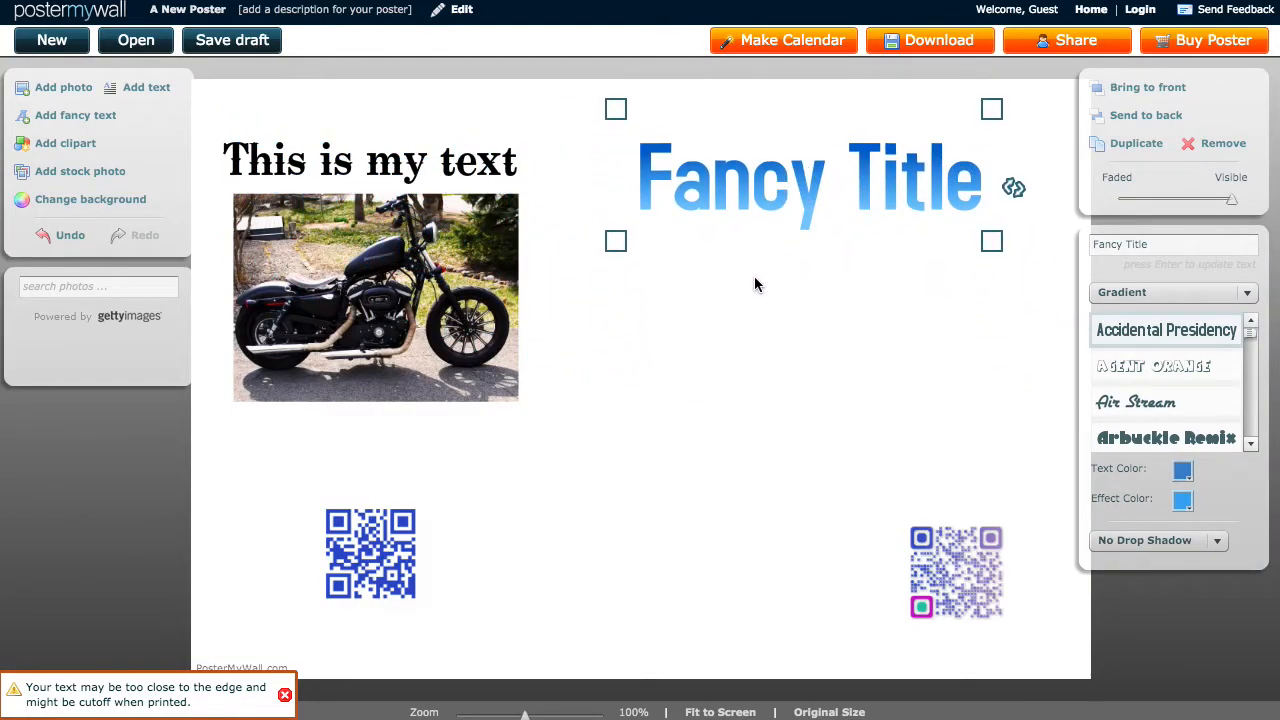
# Search the clipart library for "motorcycle", add the white motorcycle on a dark background, and place it below the fancy title
pyautogui.click(64, 145)
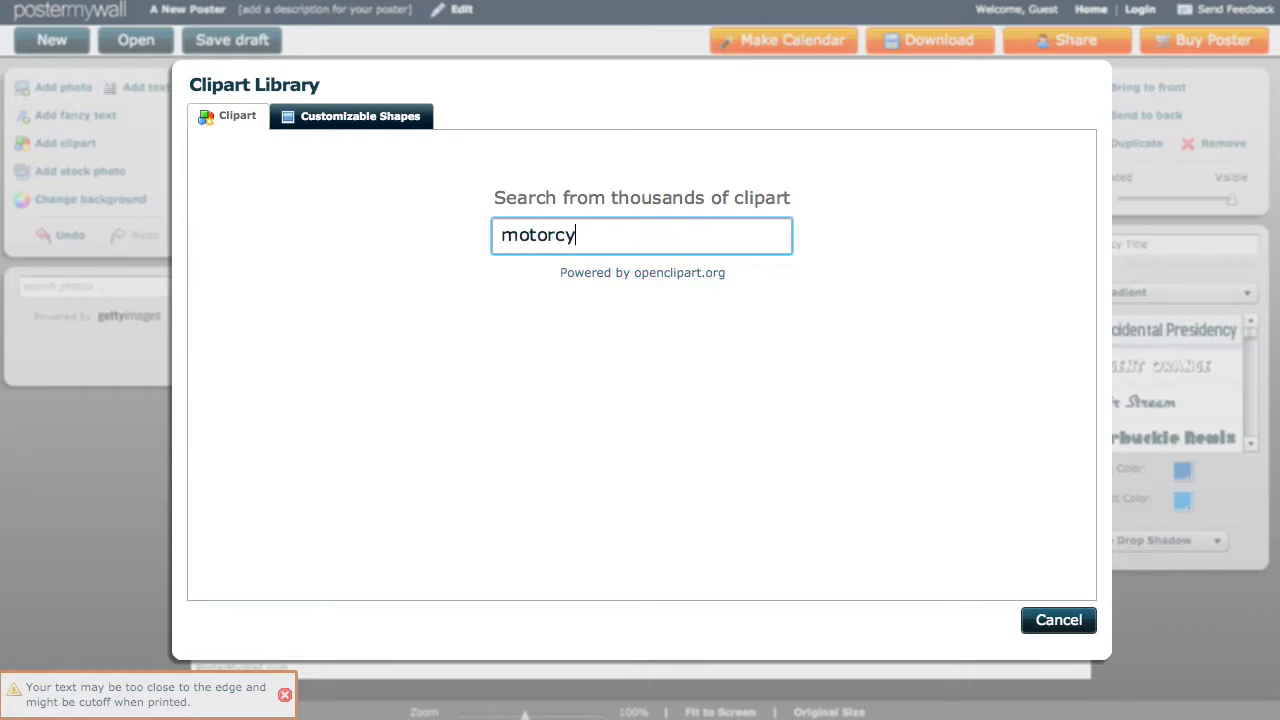
pyautogui.press('Return')
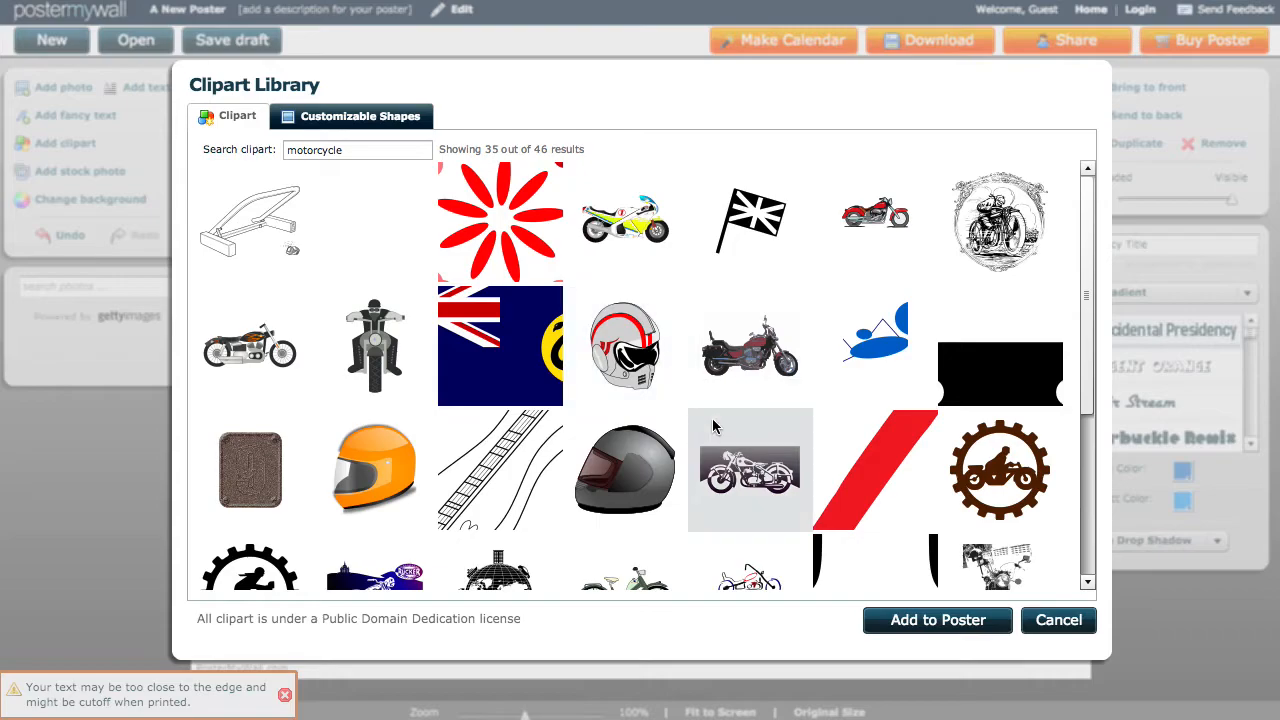
pyautogui.click(742, 482)
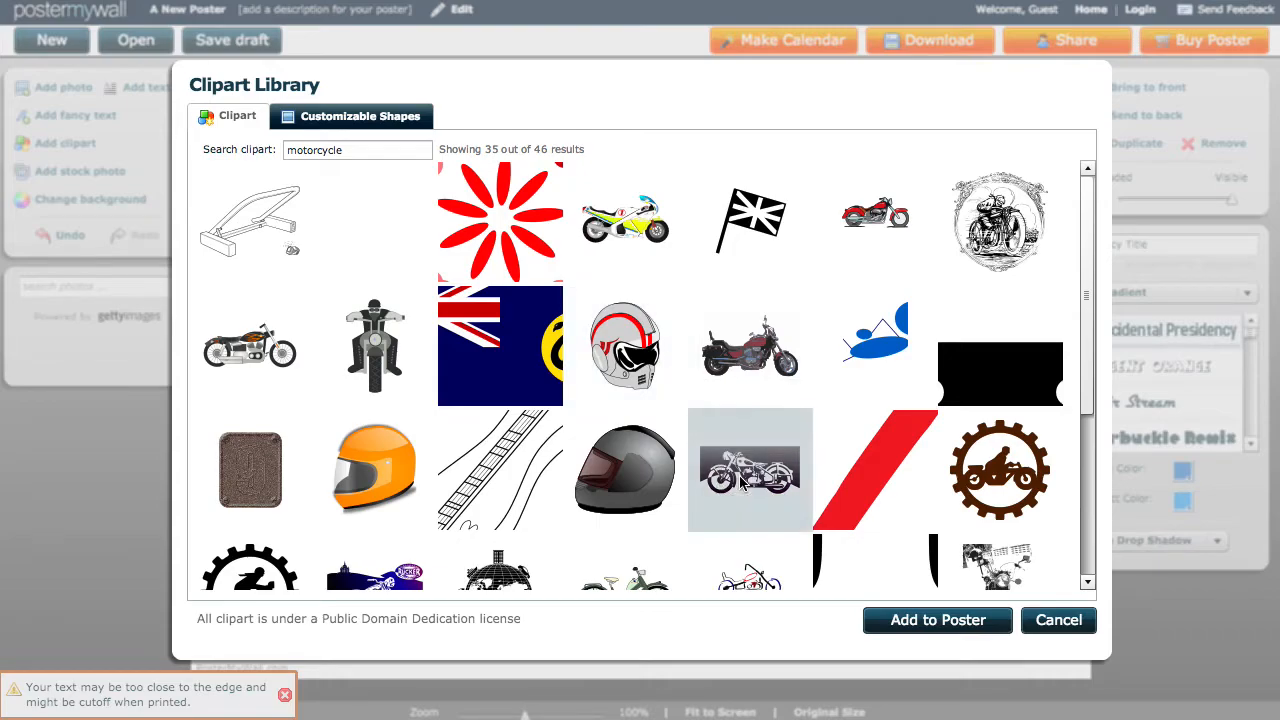
pyautogui.click(989, 624)
pyautogui.moveTo(555, 133); pyautogui.dragTo(905, 285)
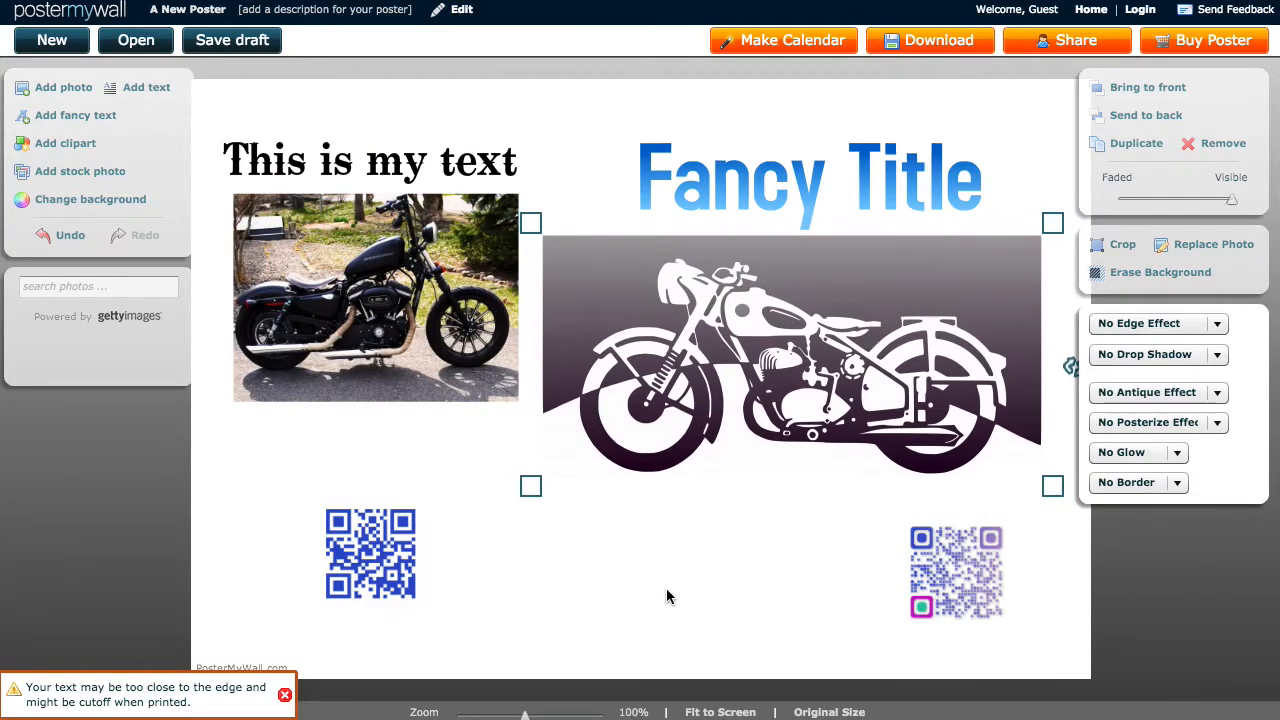
# Search Pixabay's free stock photos for "motorcycle"
pyautogui.click(84, 173)
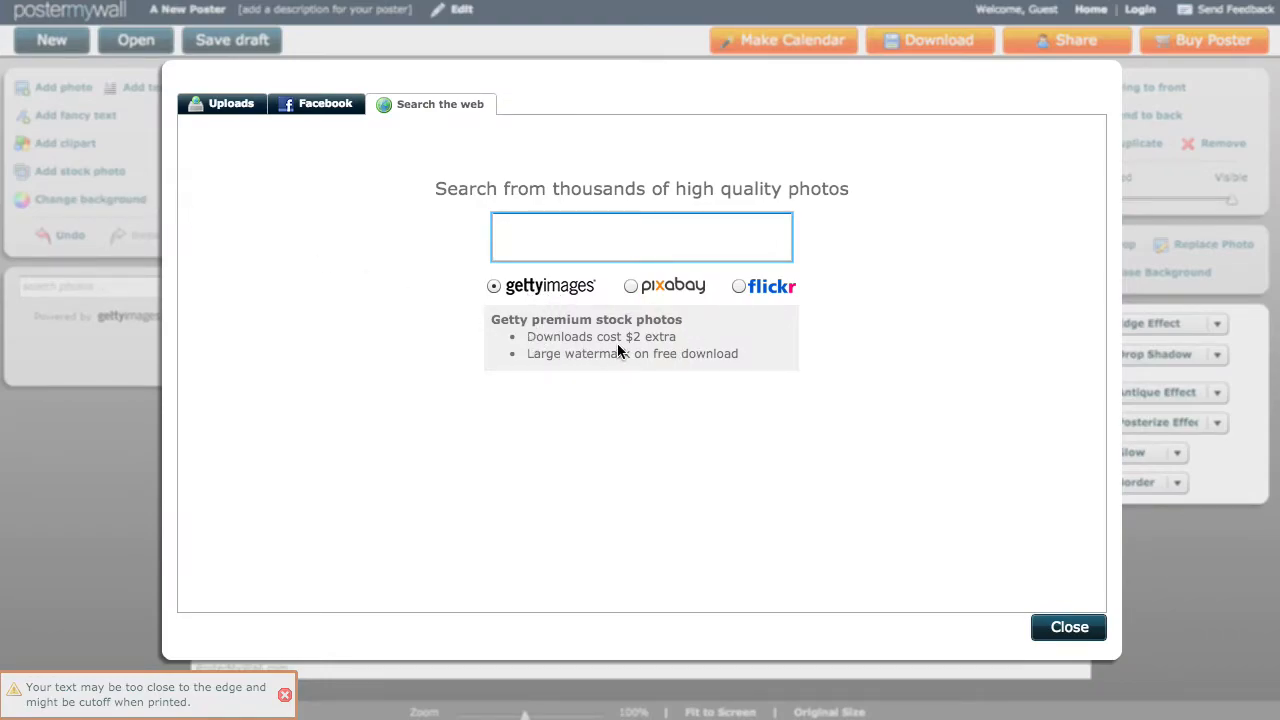
pyautogui.click(632, 287)
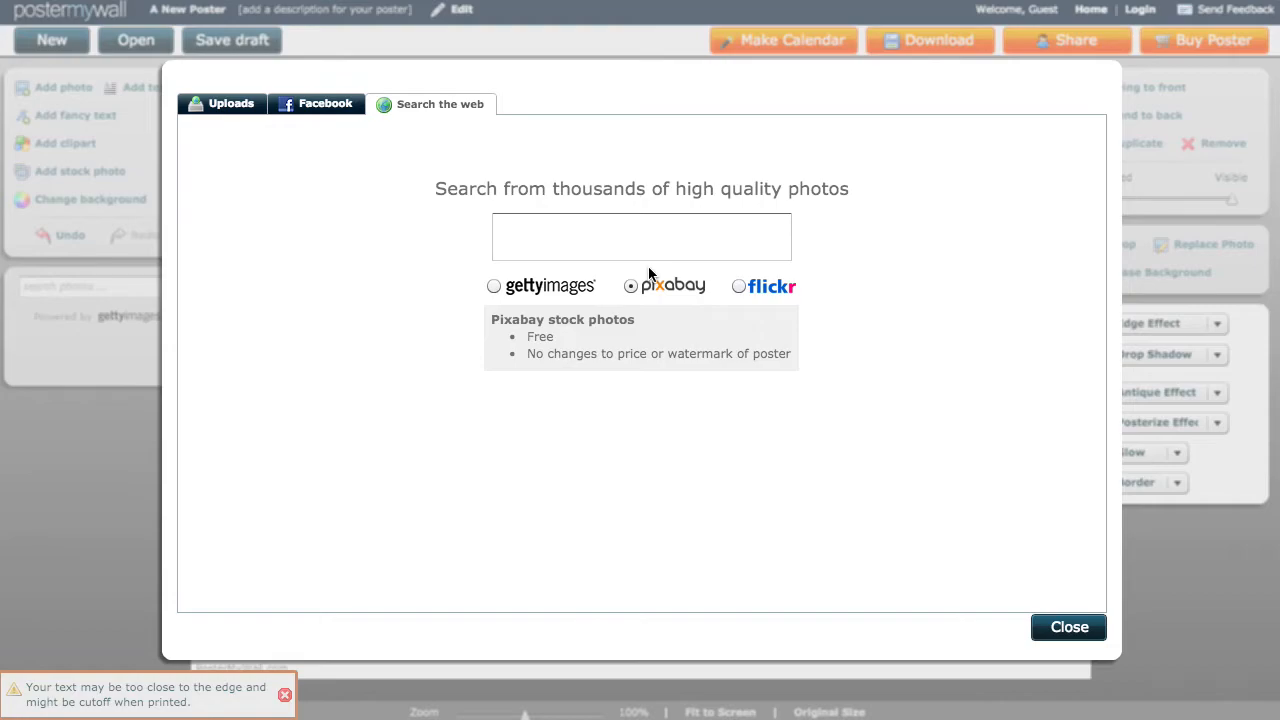
pyautogui.click(592, 230)
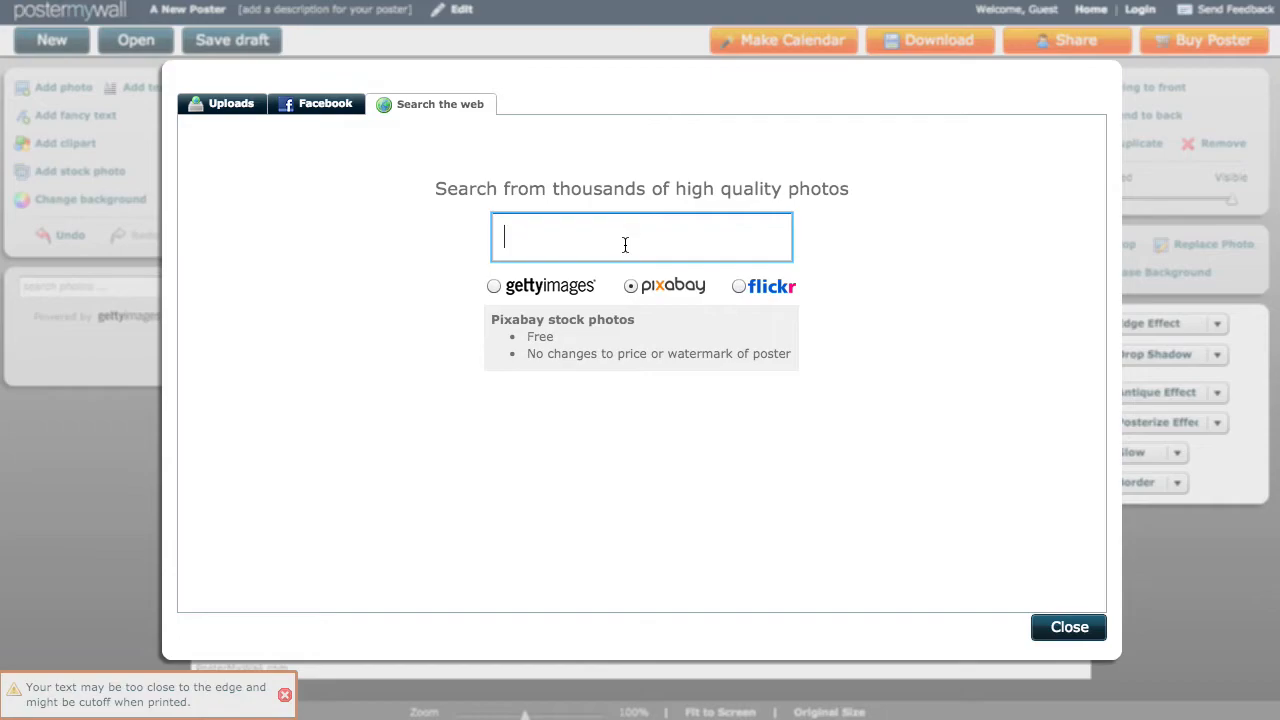
pyautogui.write('motorcycle')
pyautogui.press('Return')
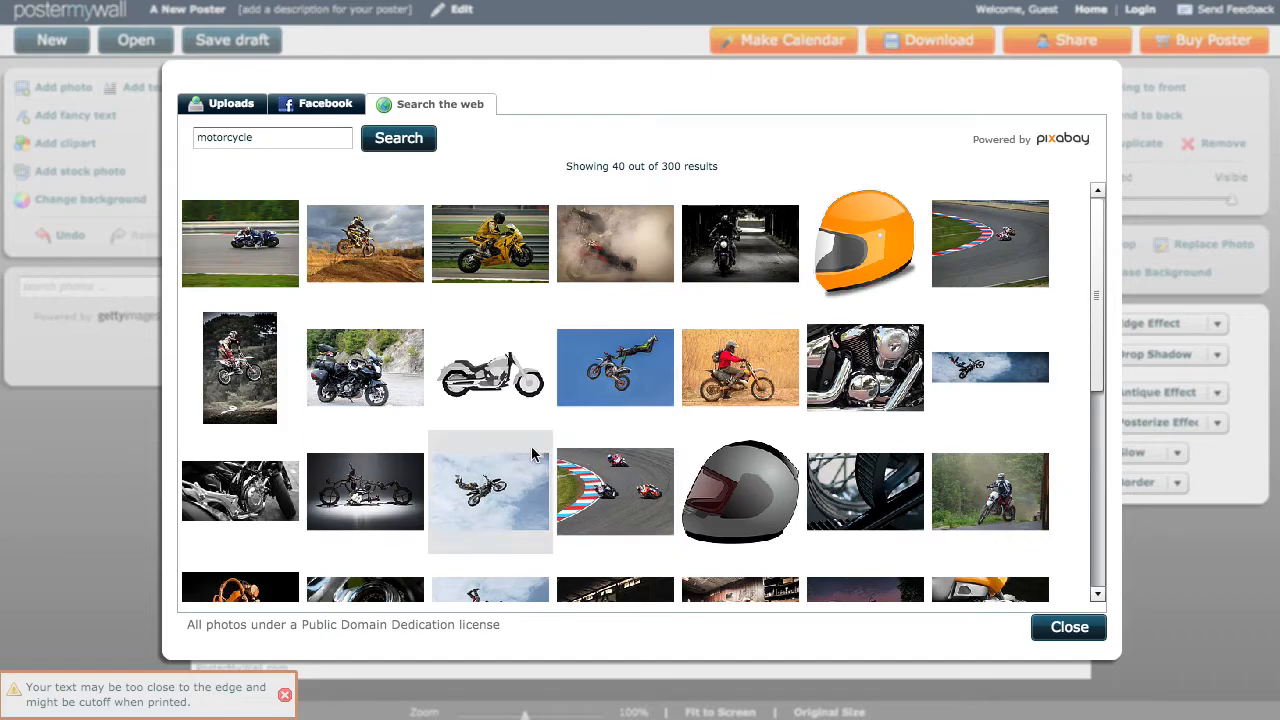
# Add the grey cruiser motorcycle on a white background, shrink it, and place it between the two QR codes
pyautogui.click(497, 397)
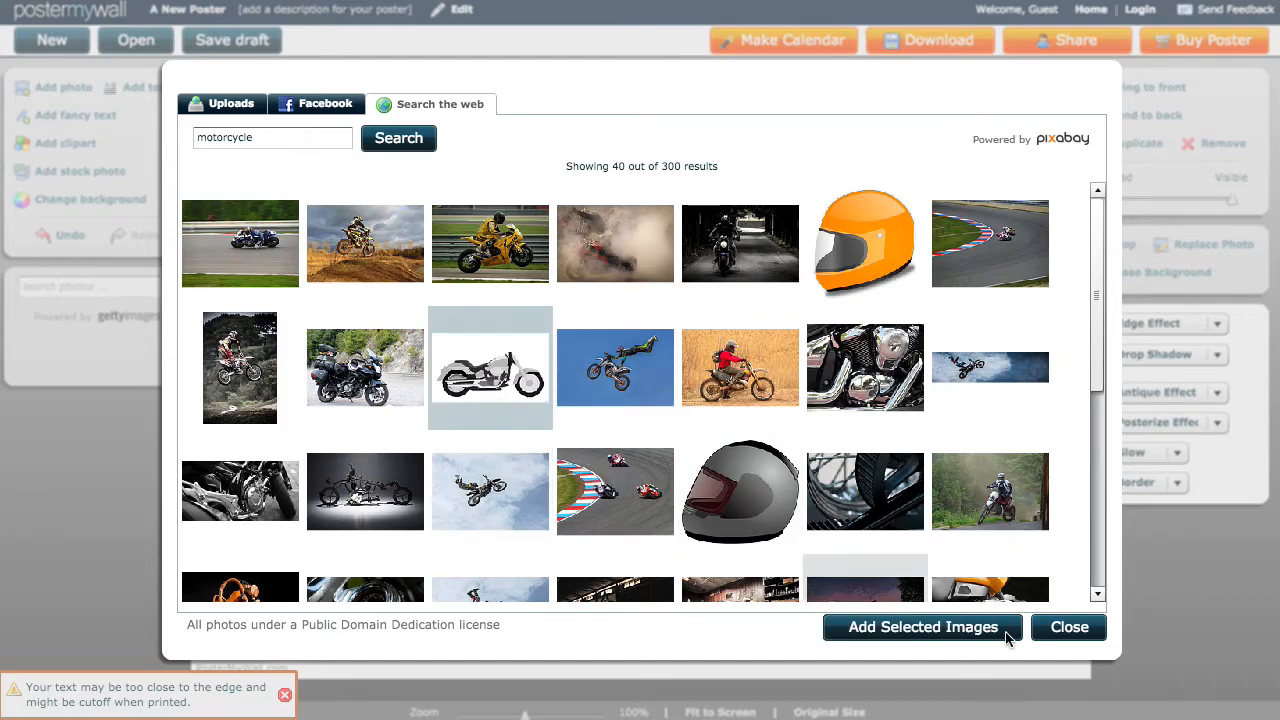
pyautogui.click(886, 628)
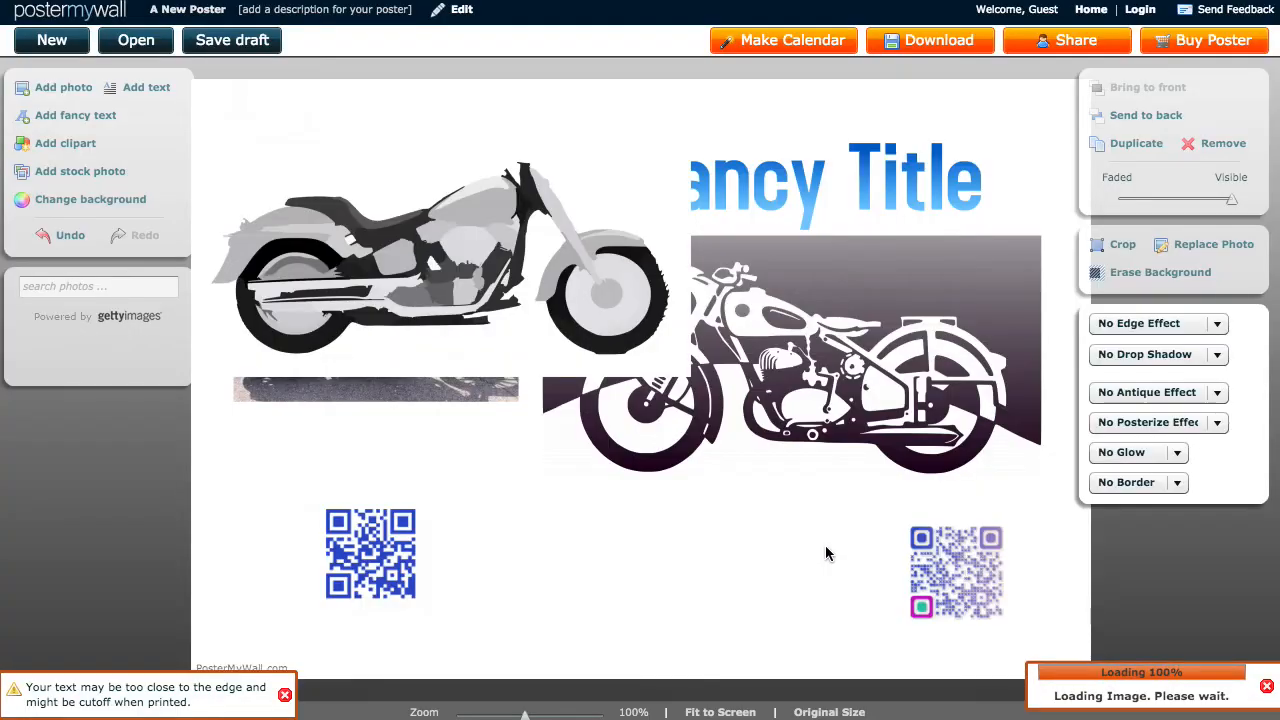
pyautogui.moveTo(363, 336); pyautogui.dragTo(665, 515)
pyautogui.moveTo(745, 588); pyautogui.dragTo(603, 570)
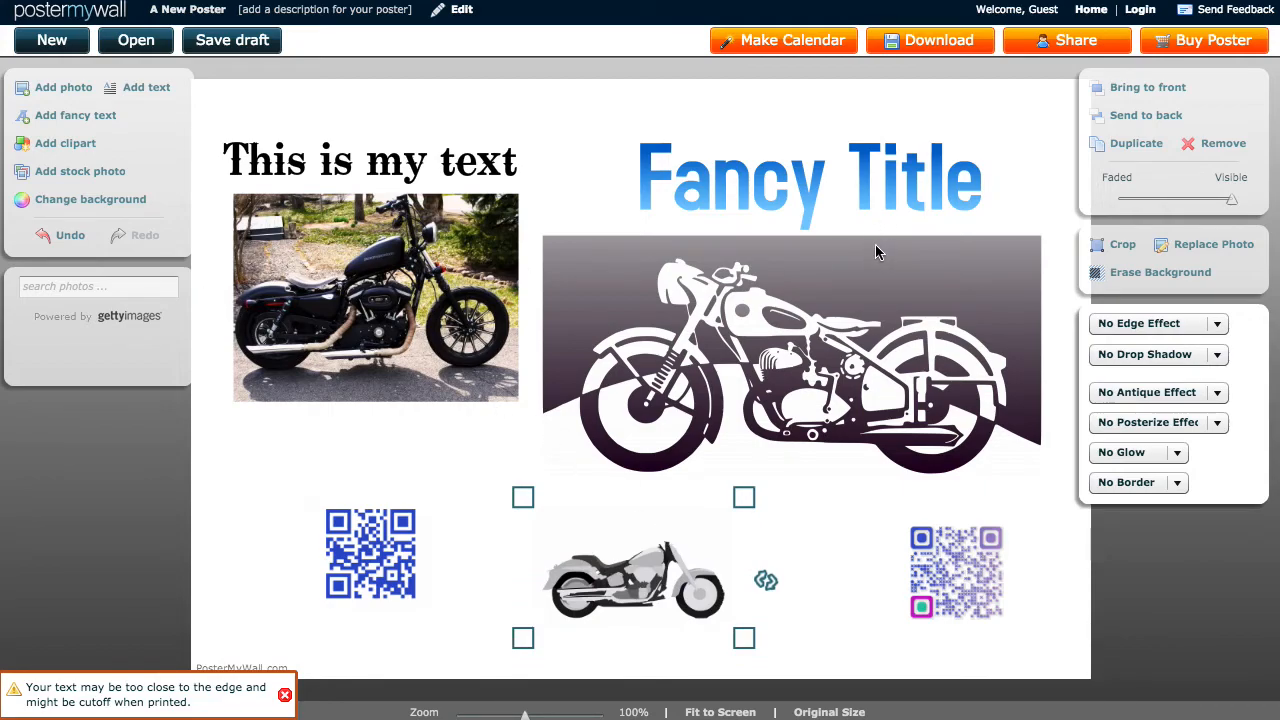
# Move the "Fancy Title" text slightly up and to the left, away from the clipart below it
pyautogui.click(777, 187)
pyautogui.moveTo(777, 193); pyautogui.dragTo(793, 171)
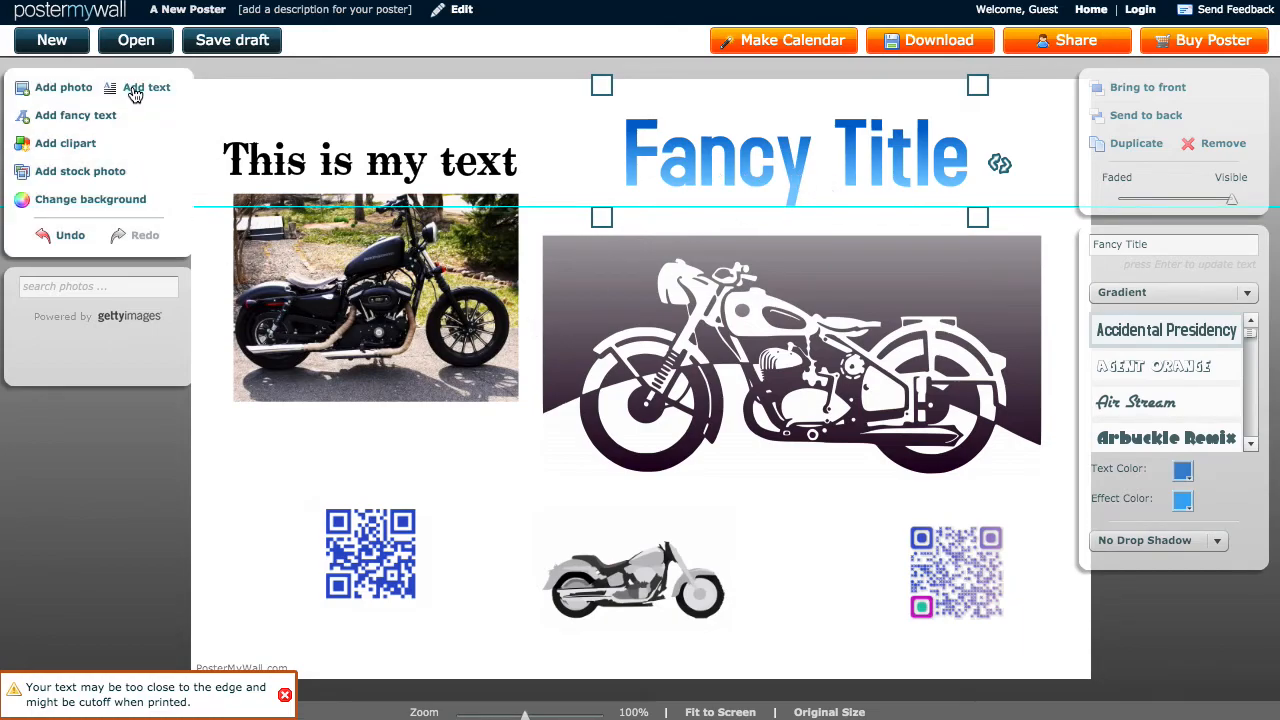
pyautogui.click(326, 158)
pyautogui.doubleClick(329, 158)
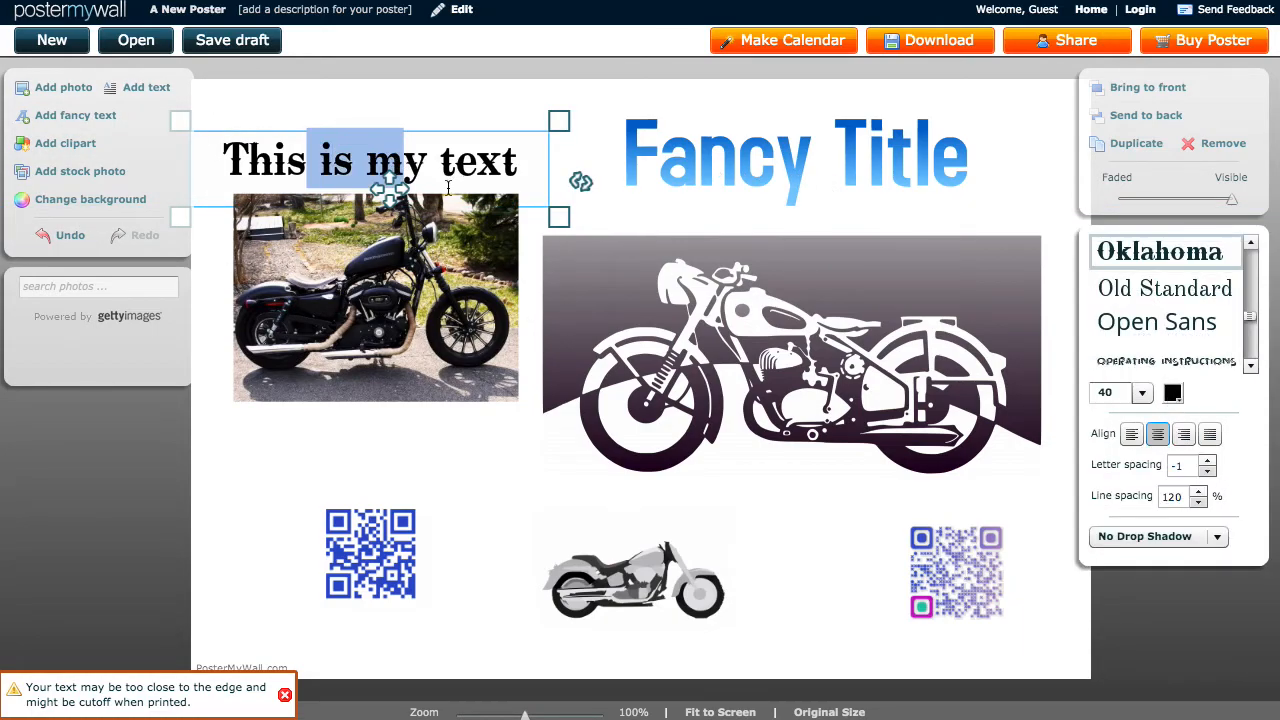
pyautogui.click(458, 293)
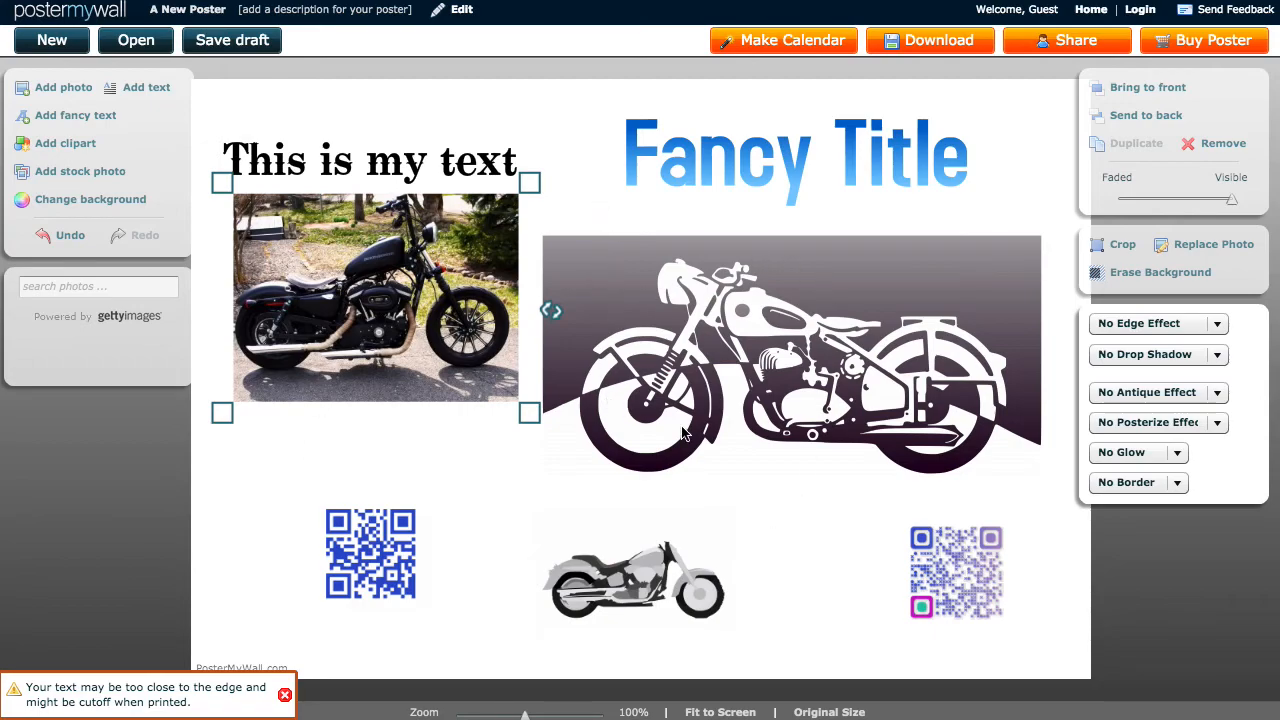
# Download the poster in free basic quality, save it as poster_from_postermywall in the Module 4 folder, and decline the sharing offer
pyautogui.click(930, 45)
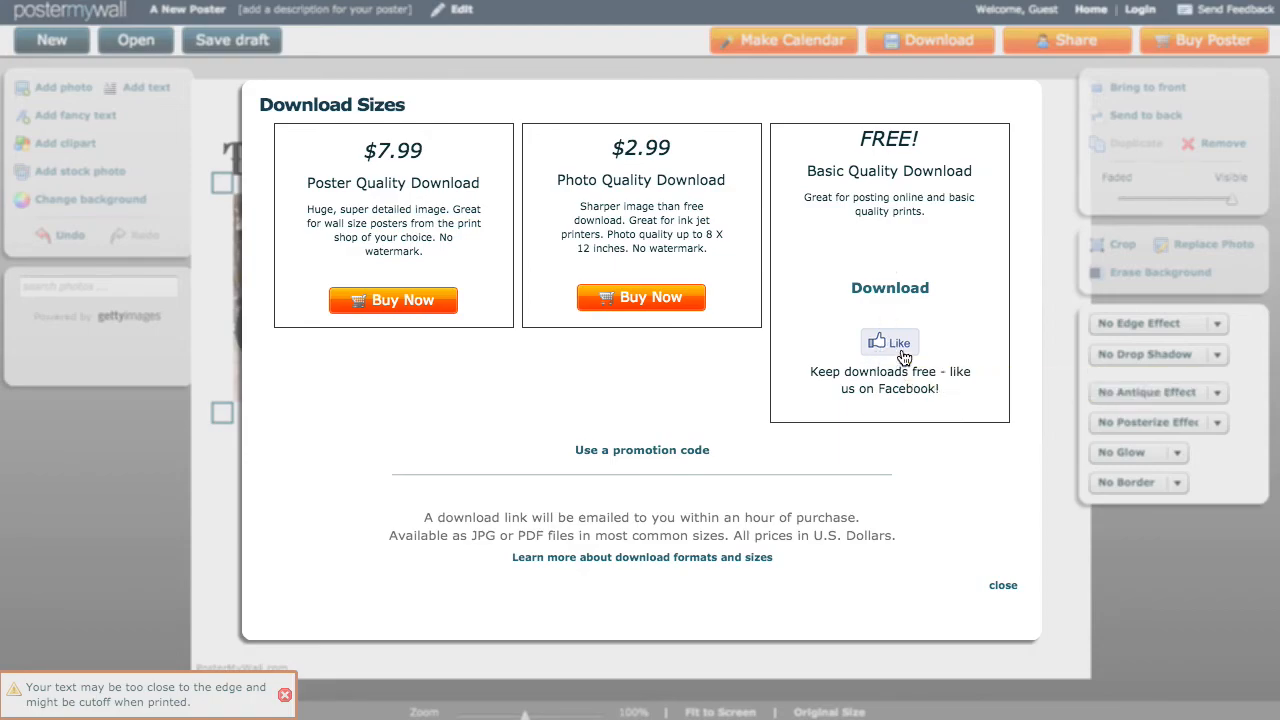
pyautogui.click(889, 289)
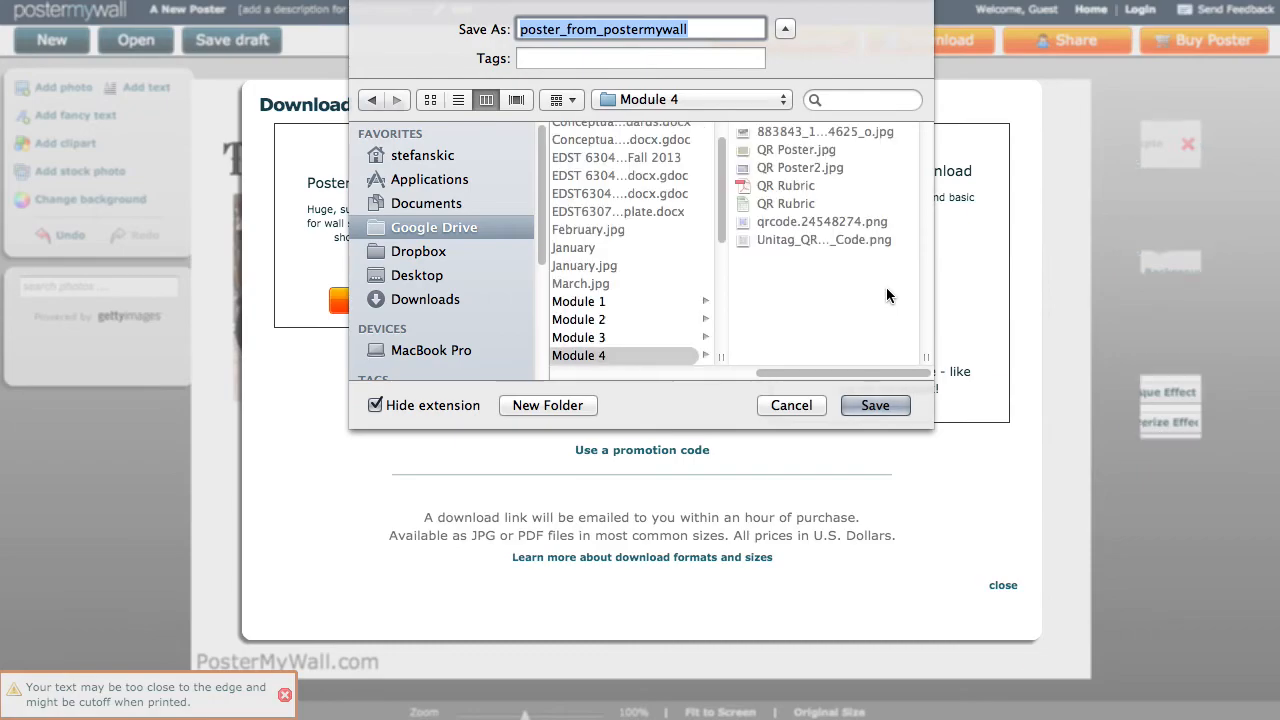
pyautogui.click(858, 402)
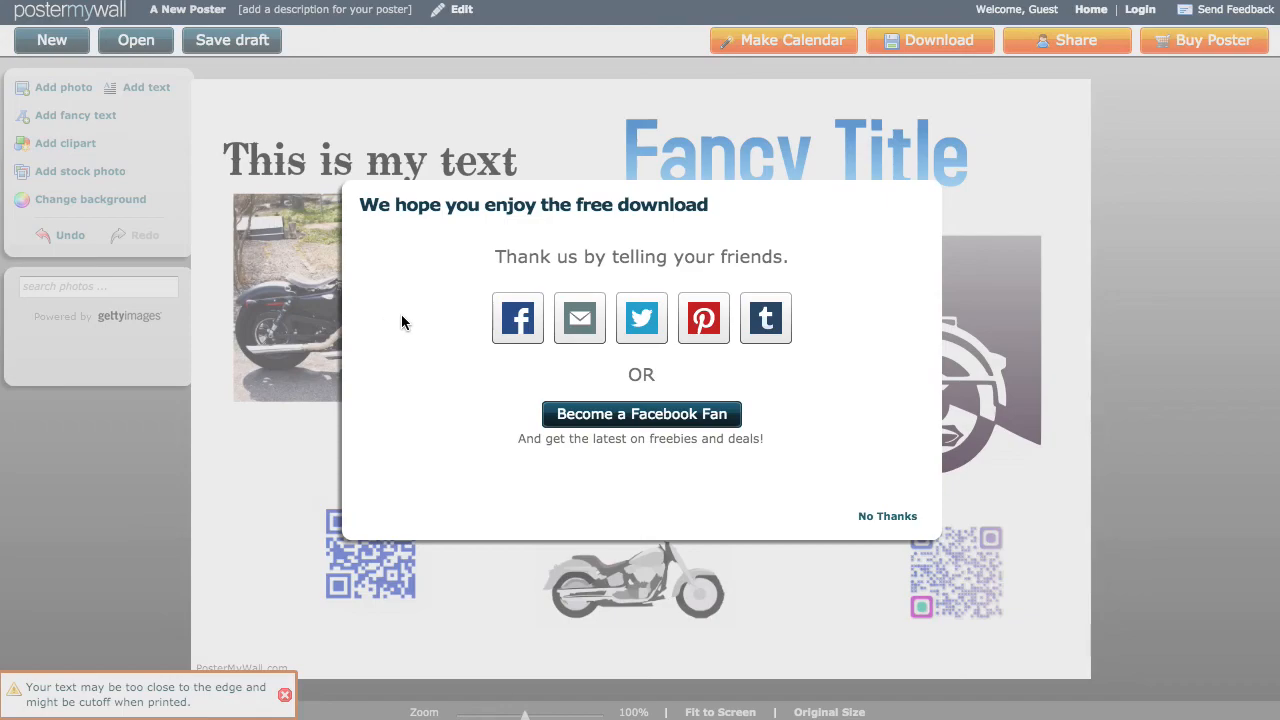
pyautogui.click(886, 517)
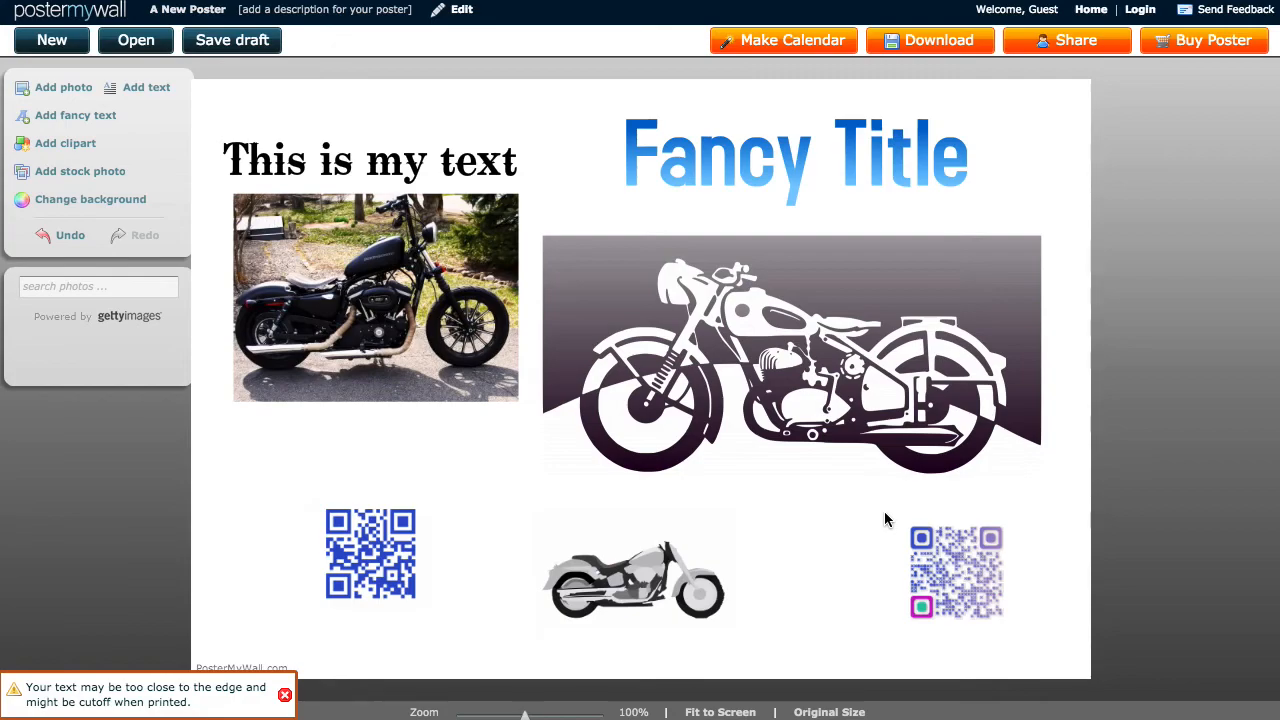